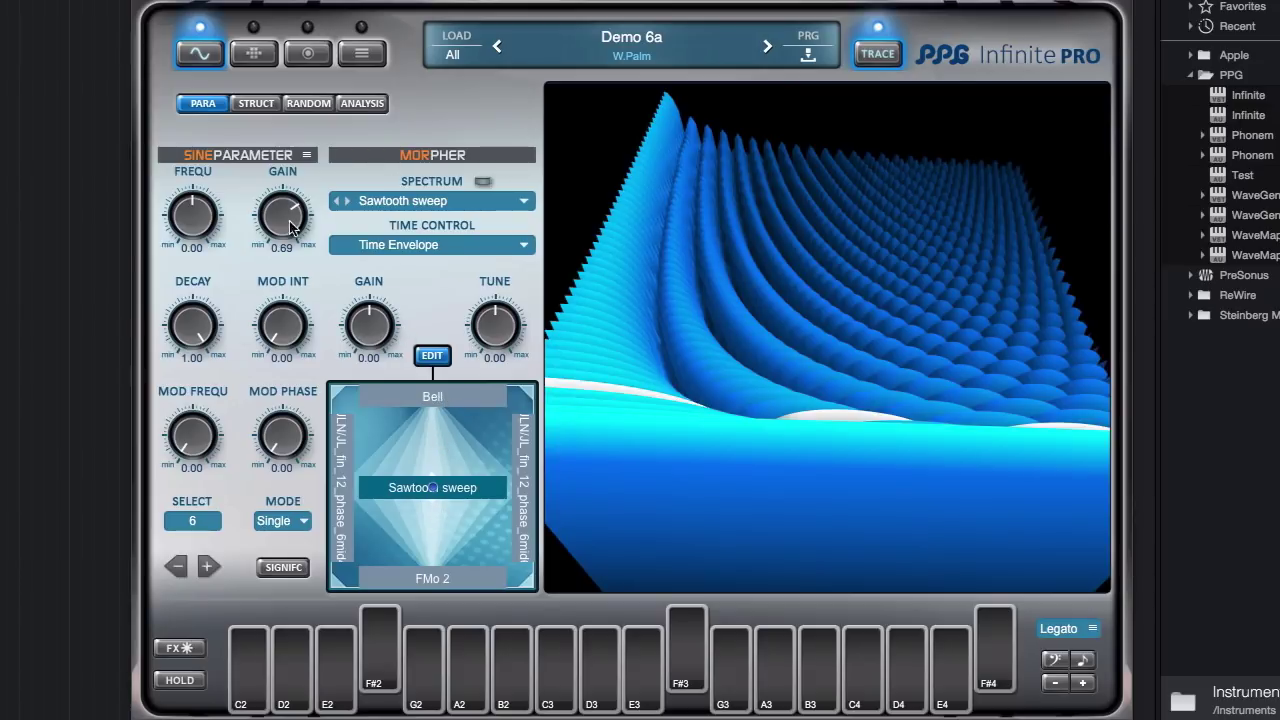
- Switch Demo 6a from the sine parameters to its Morpher, Molder and Noiser structure overview
left_click(205, 105)
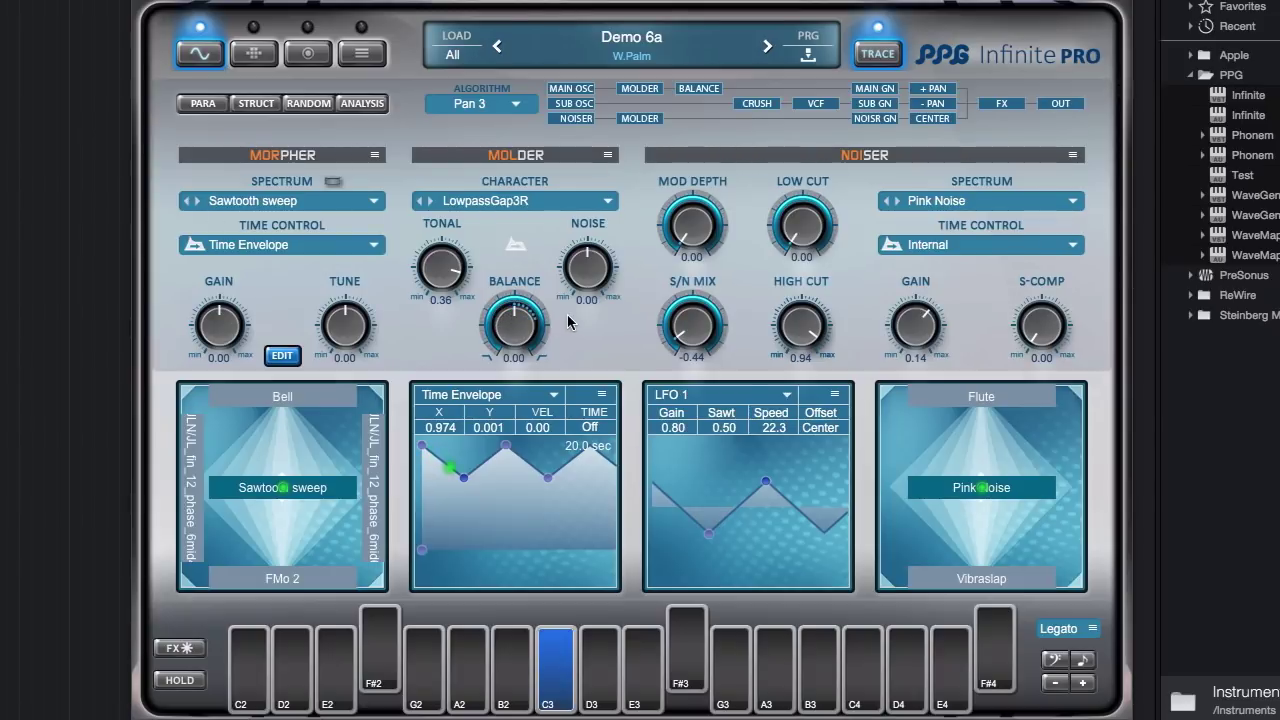
- Show Demo 6a's oscillator and modulation matrix page, leaving the oscillator mode on Beat
mouse_move(450, 278)
left_mouse_down()
mouse_move(451, 405)
mouse_move(449, 246)
mouse_move(448, 270)
left_mouse_up()
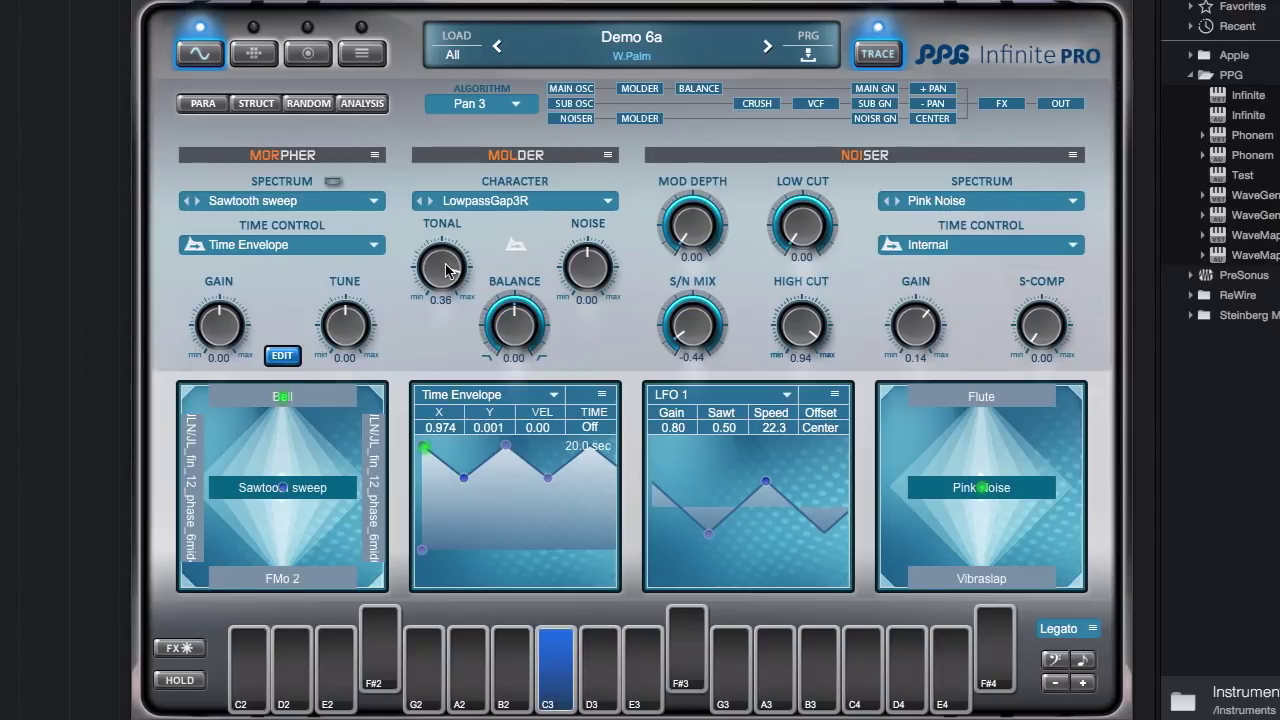
left_click(255, 55)
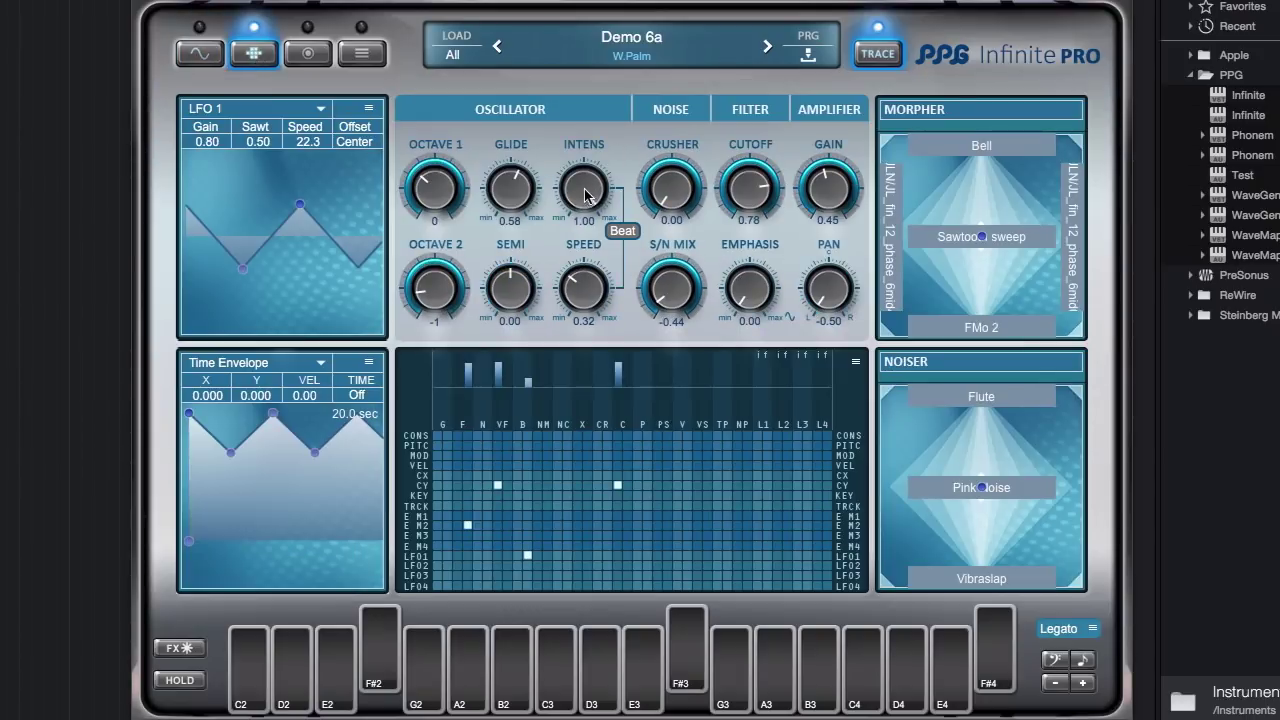
left_click(620, 231)
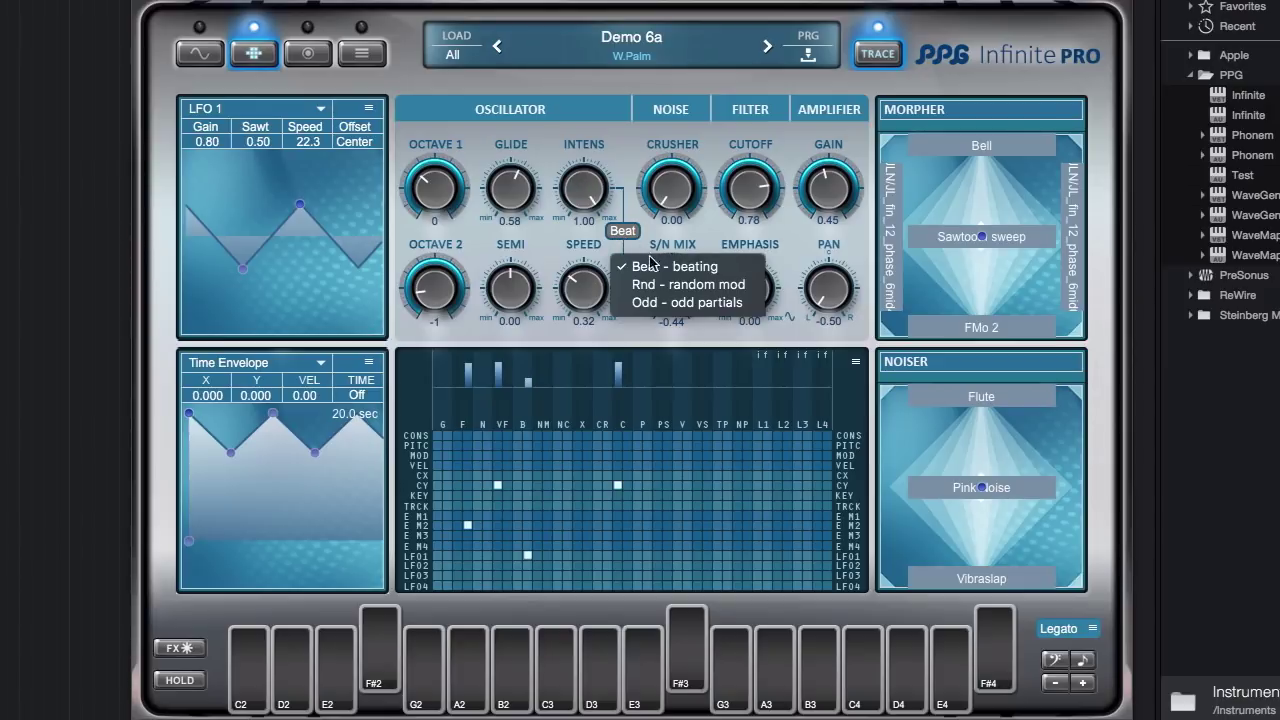
left_click(576, 202)
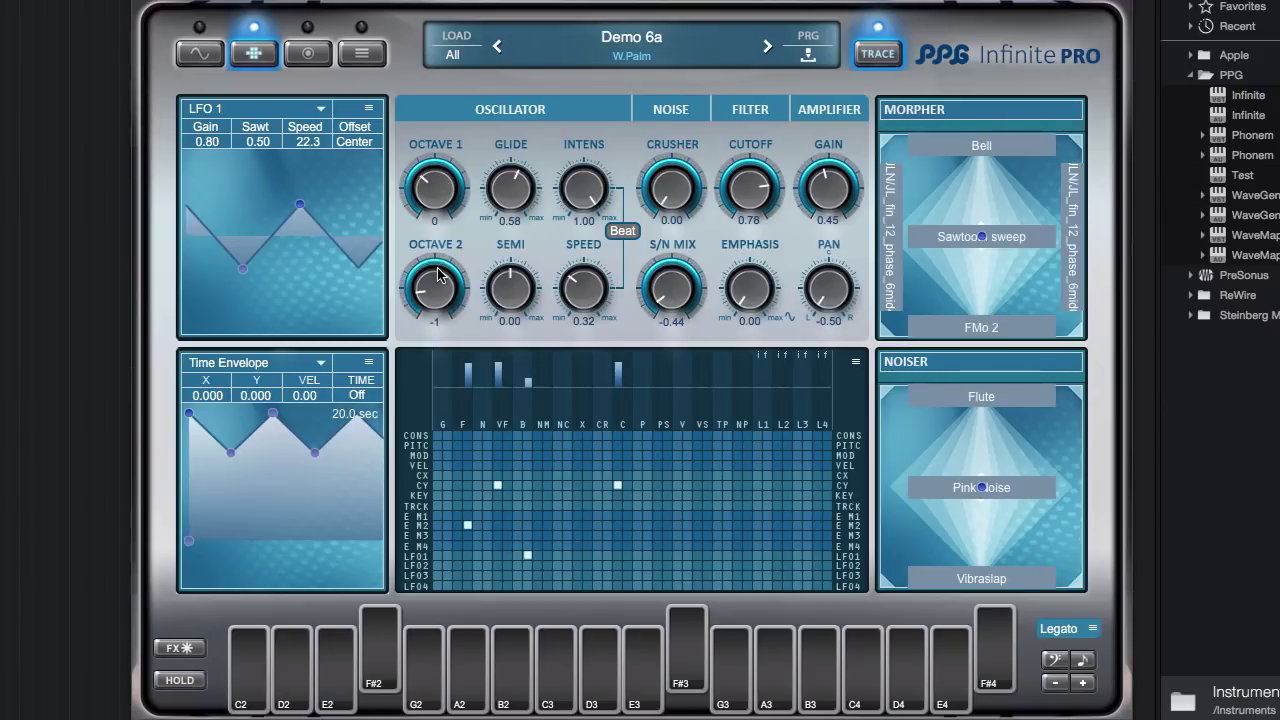
- From the sine parameter page, record a morph into the new resource user/rec_Sawtooth sweep2
left_click(198, 55)
left_click(201, 103)
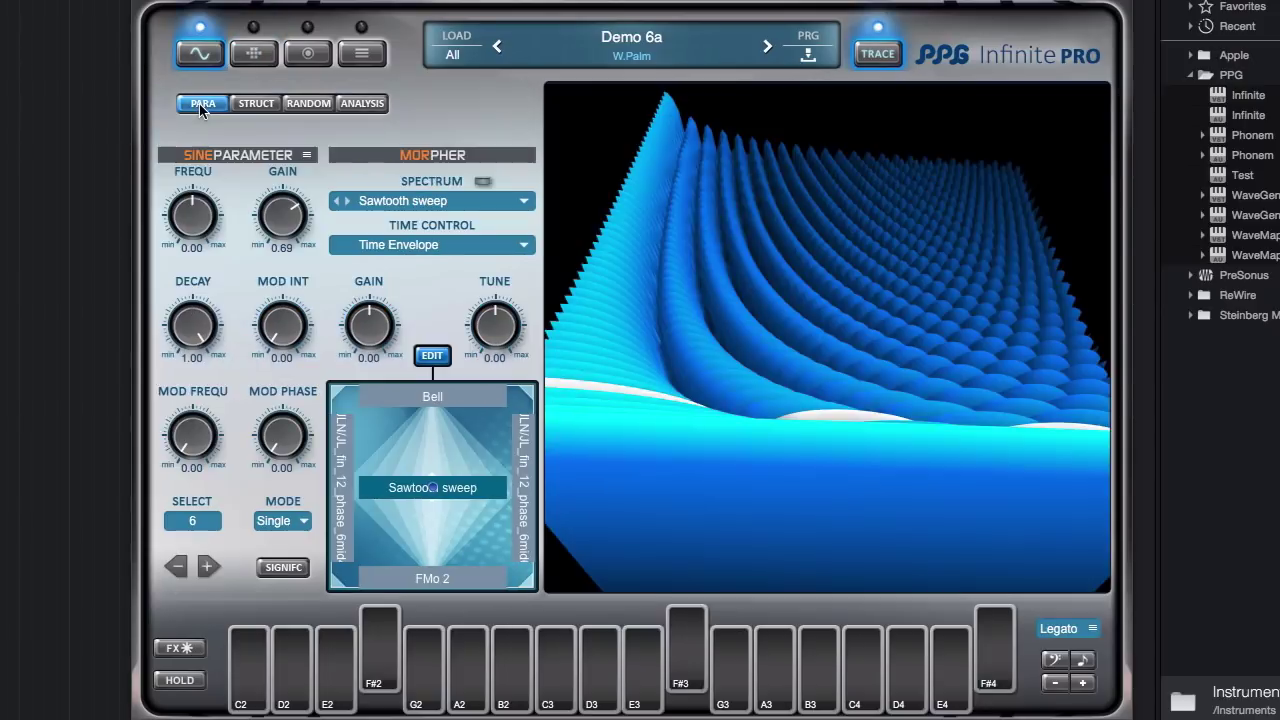
left_click(306, 156)
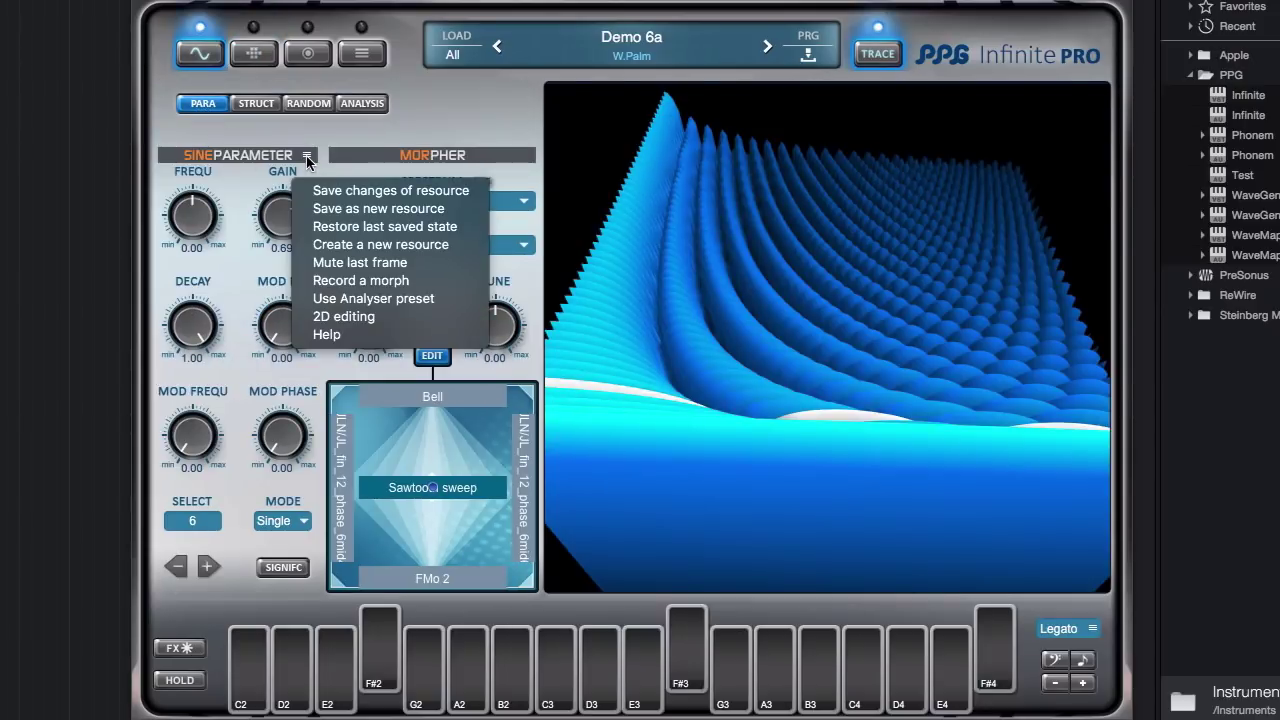
left_click(405, 284)
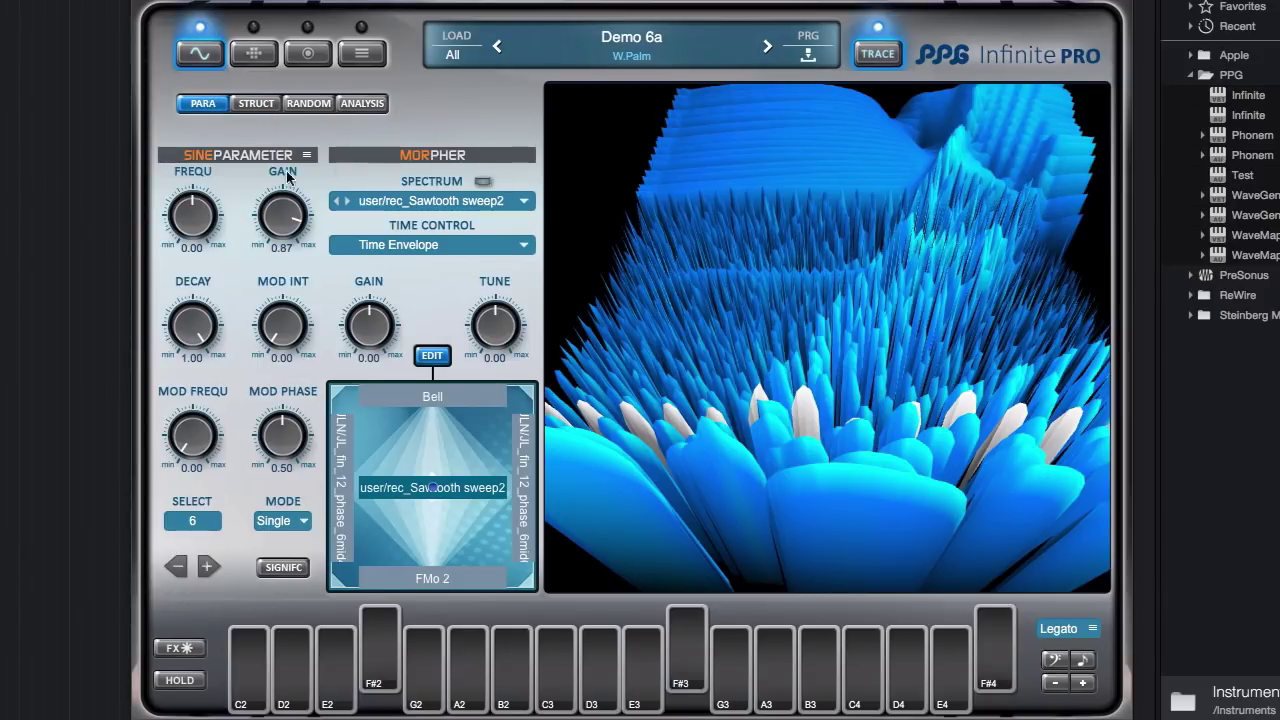
- Drag a Time Envelope point to X 0.932, Y 0.115, shortening it to 10.0 seconds
left_click(256, 103)
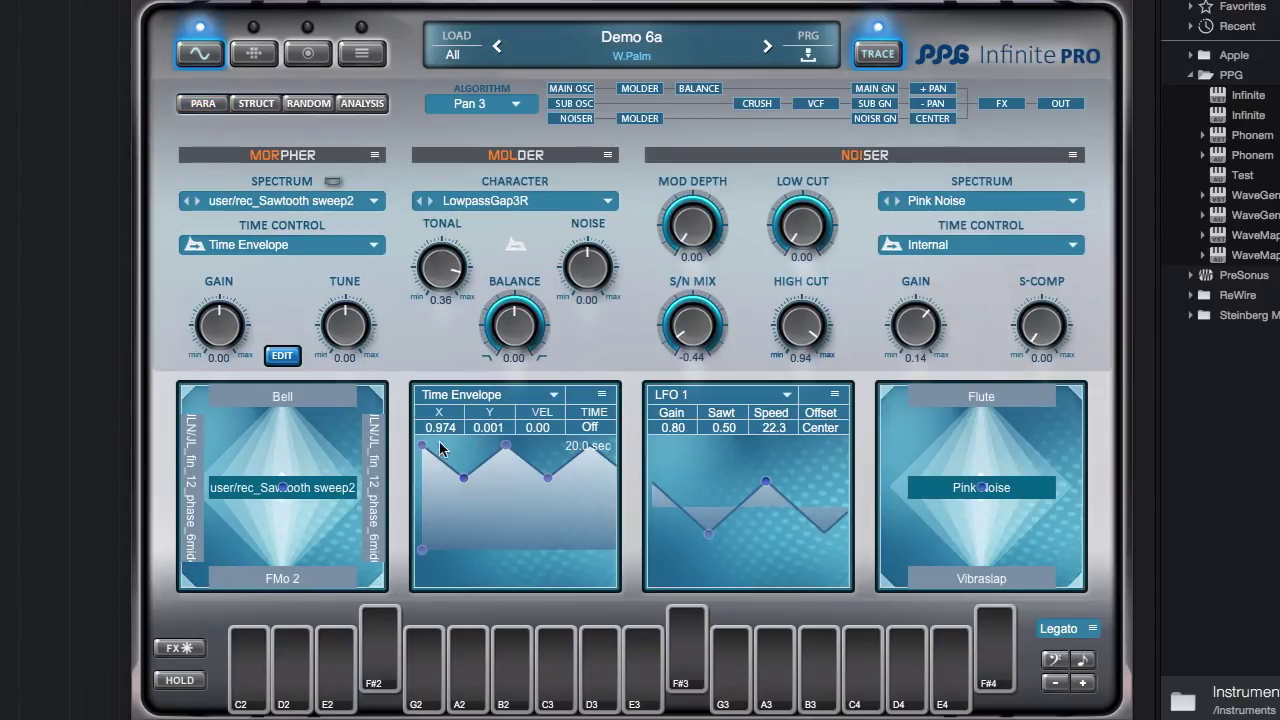
left_click_drag(464, 480, 447, 565)
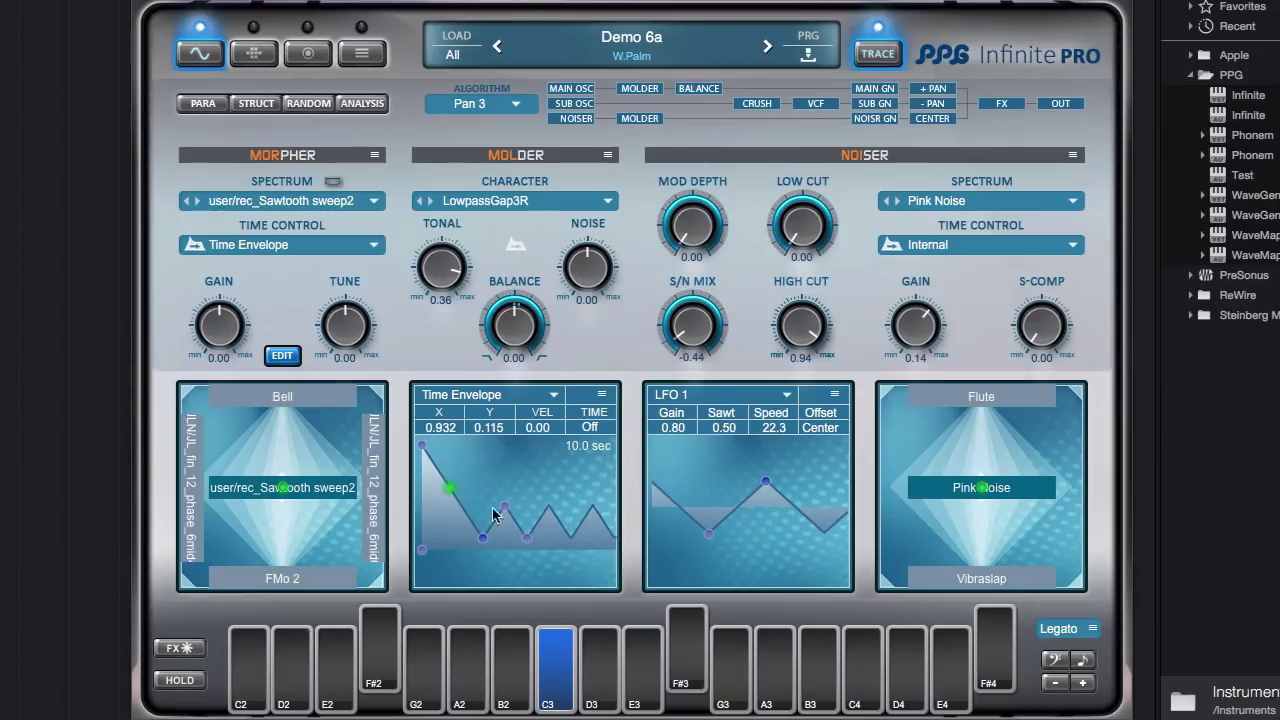
left_click(203, 103)
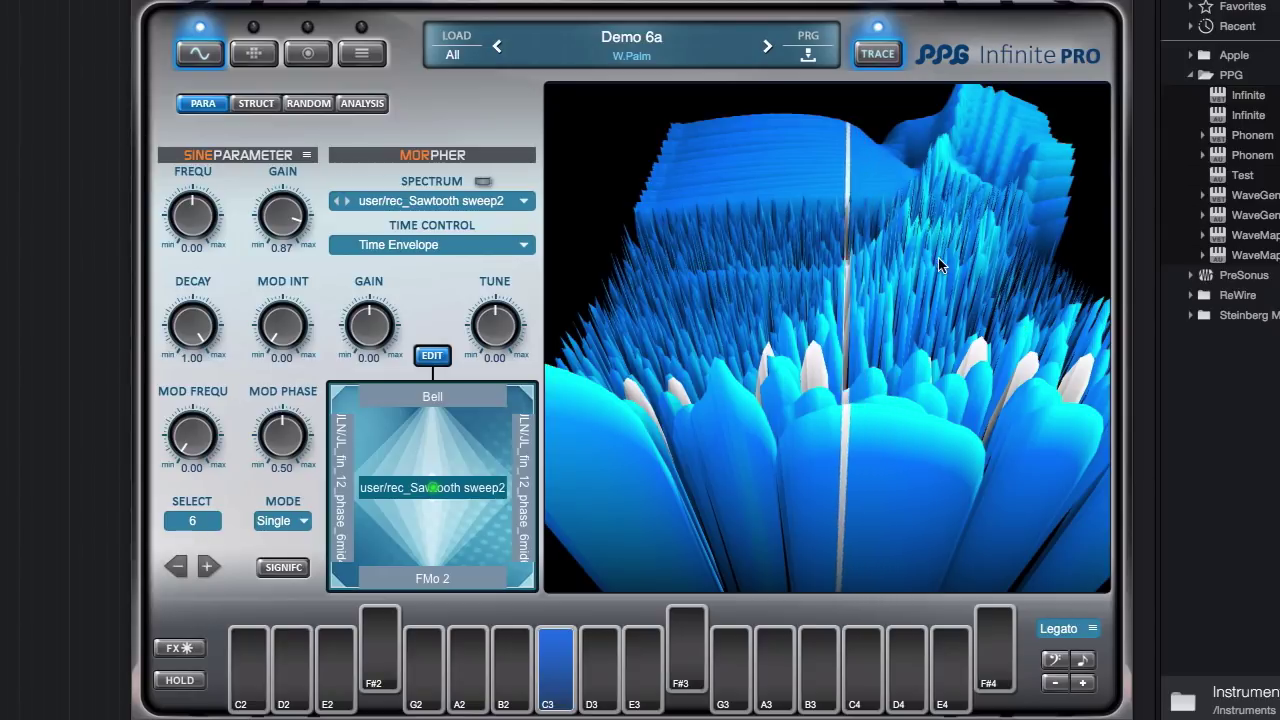
- Tilt the 3-D spectrum view and load the Analyser preset with its Sawtooth sweep spectrum
left_click_drag(921, 246, 928, 279)
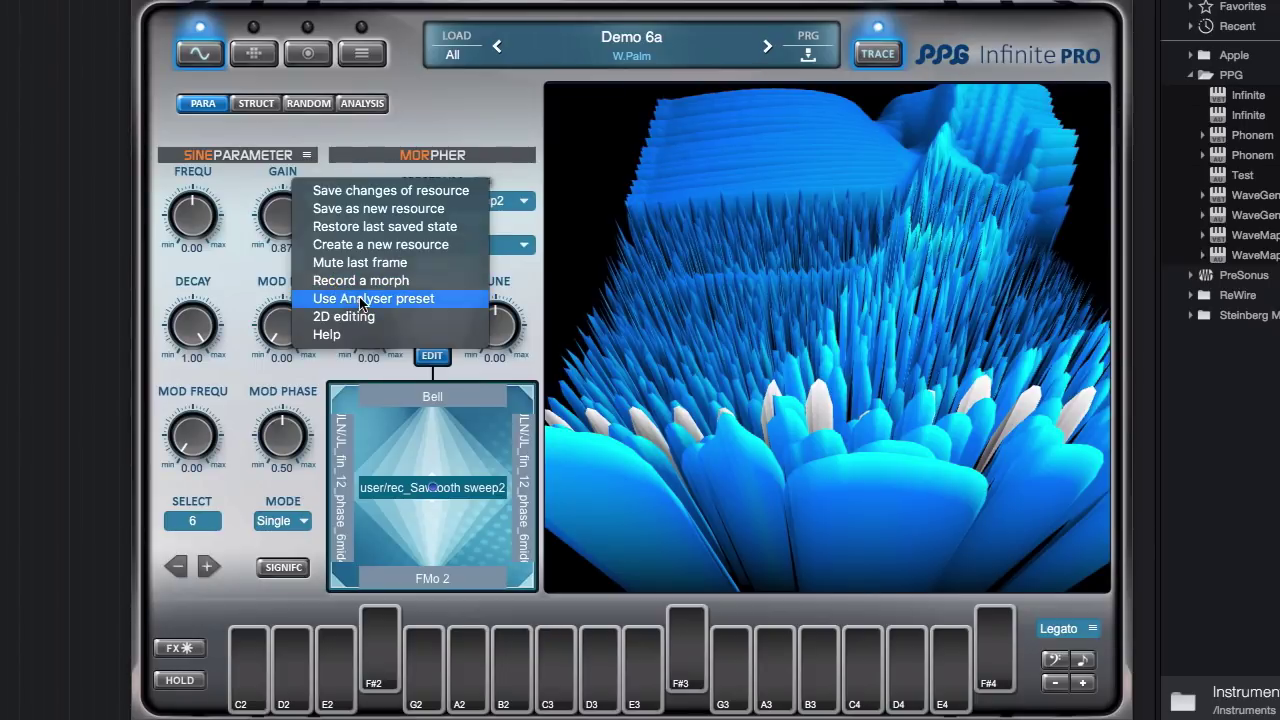
left_click(362, 301)
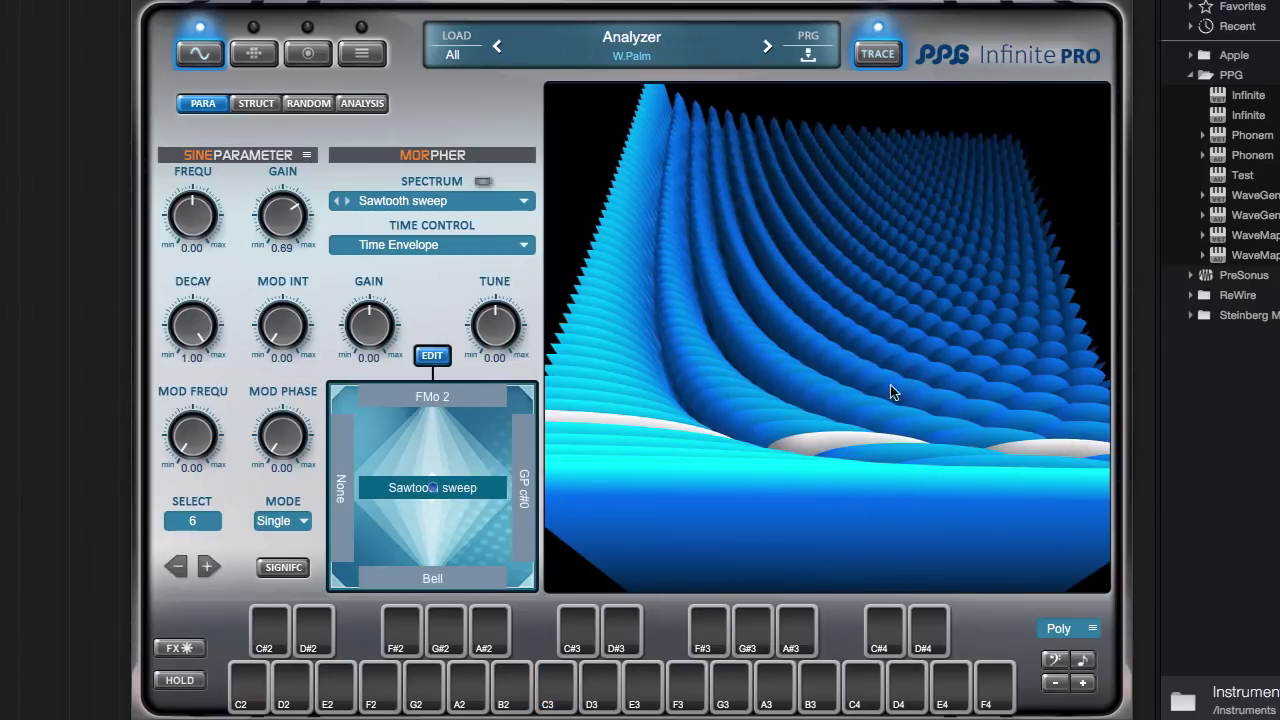
- Set the Analyzer preset's Morpher spectrum to user/rec_Sawtooth sweep2 from the user category
left_click(411, 203)
mouse_move(291, 398)
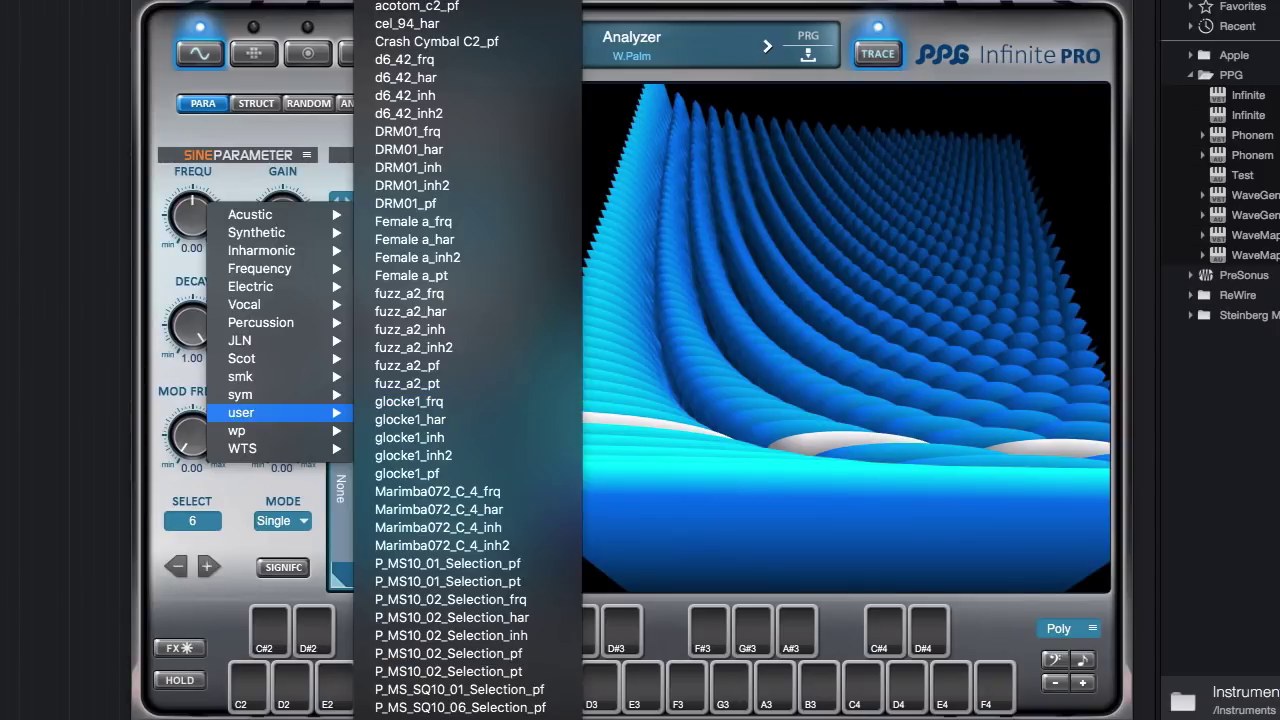
key("Escape")
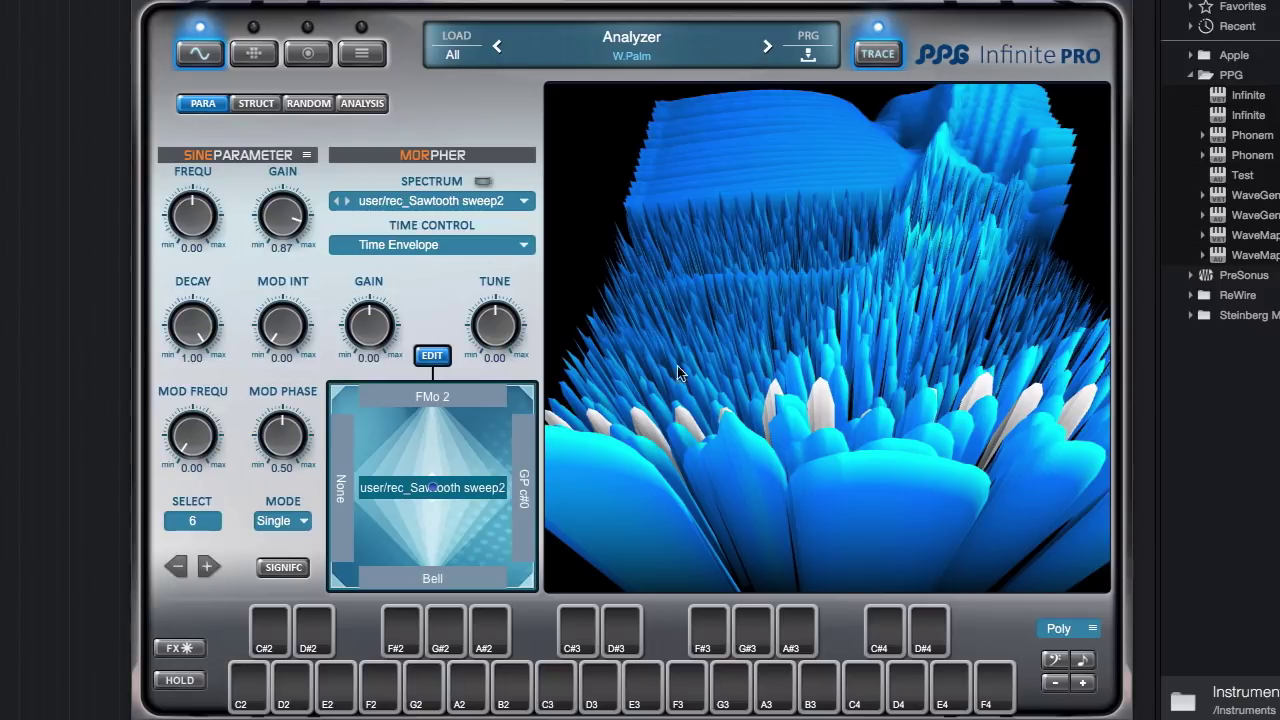
- Switch partial editing mode to All and lower the sine gain to 0.22
left_click(281, 523)
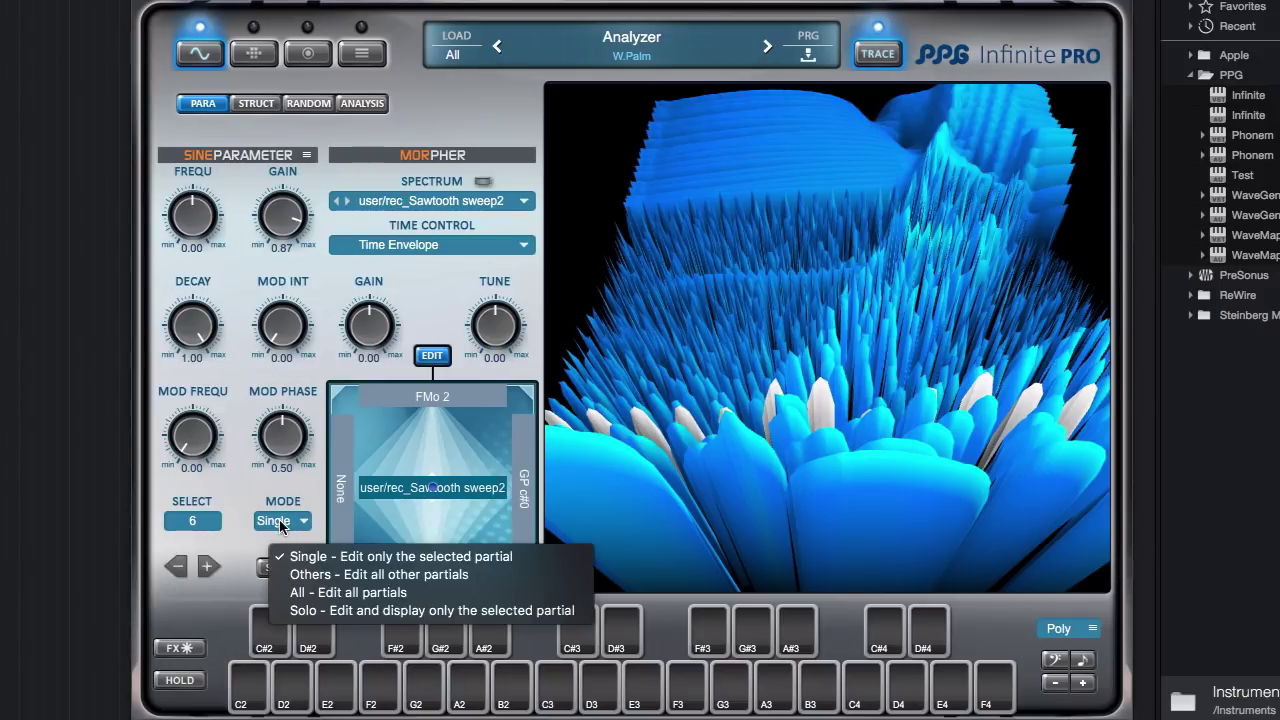
left_click(310, 590)
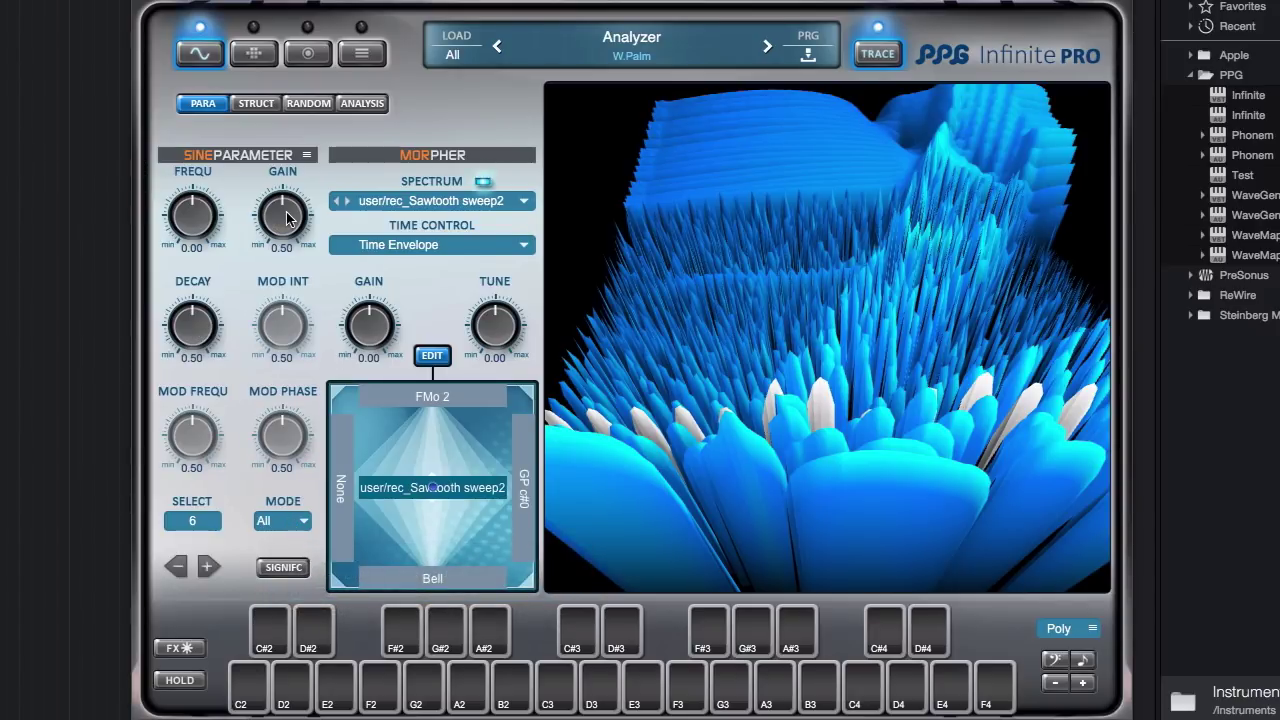
mouse_move(290, 222)
left_mouse_down()
mouse_move(276, 261)
mouse_move(278, 243)
left_mouse_up()
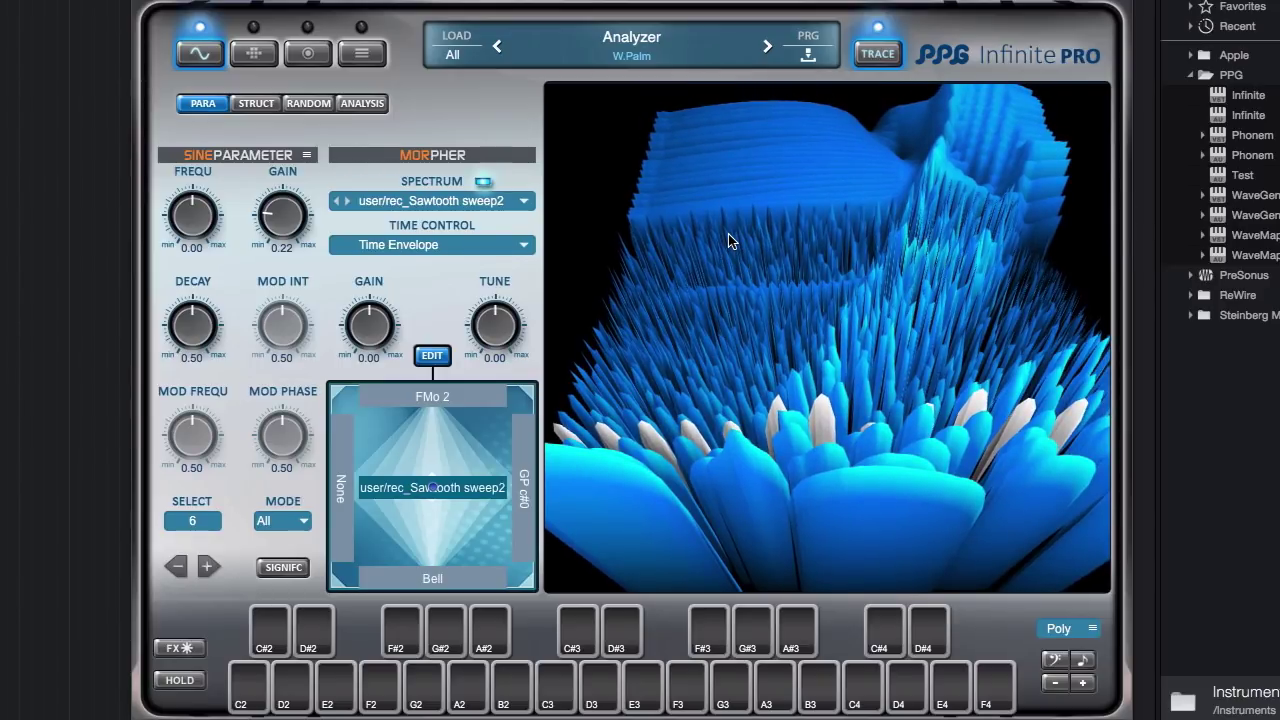
- Discard the changed sine resources, return to Demo 6a, and show its oscillator page
left_click(502, 47)
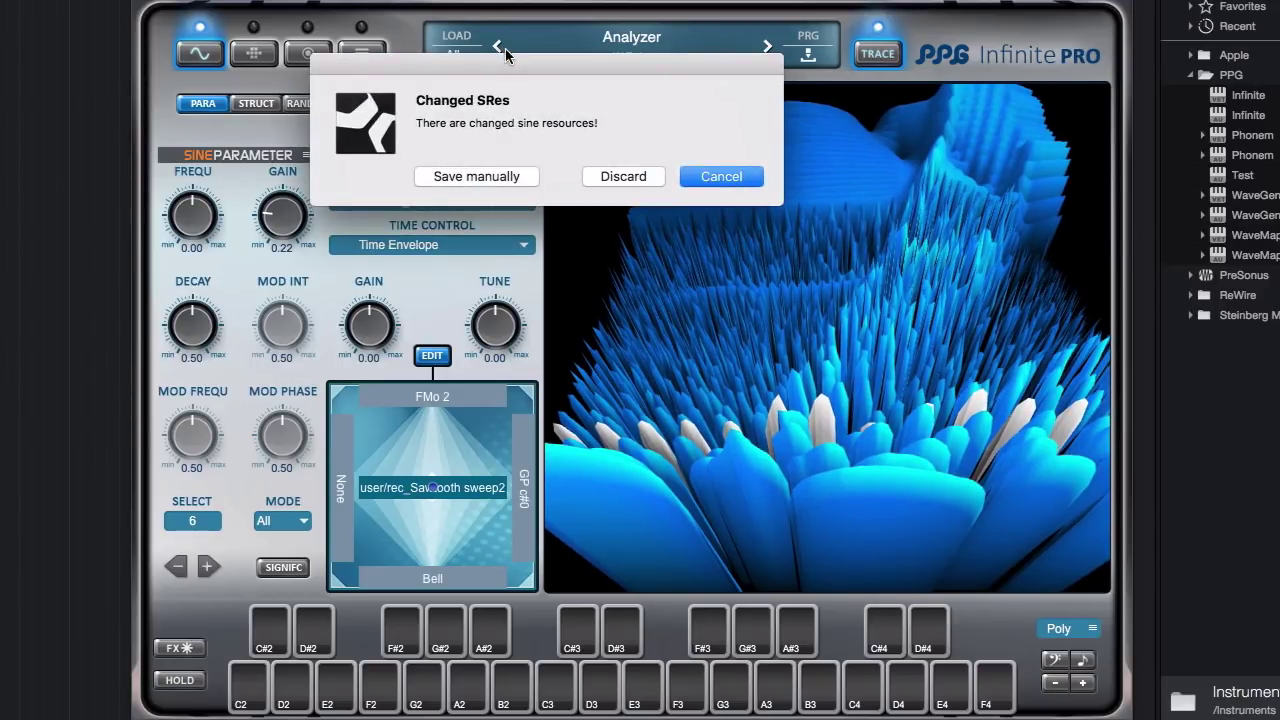
left_click(623, 176)
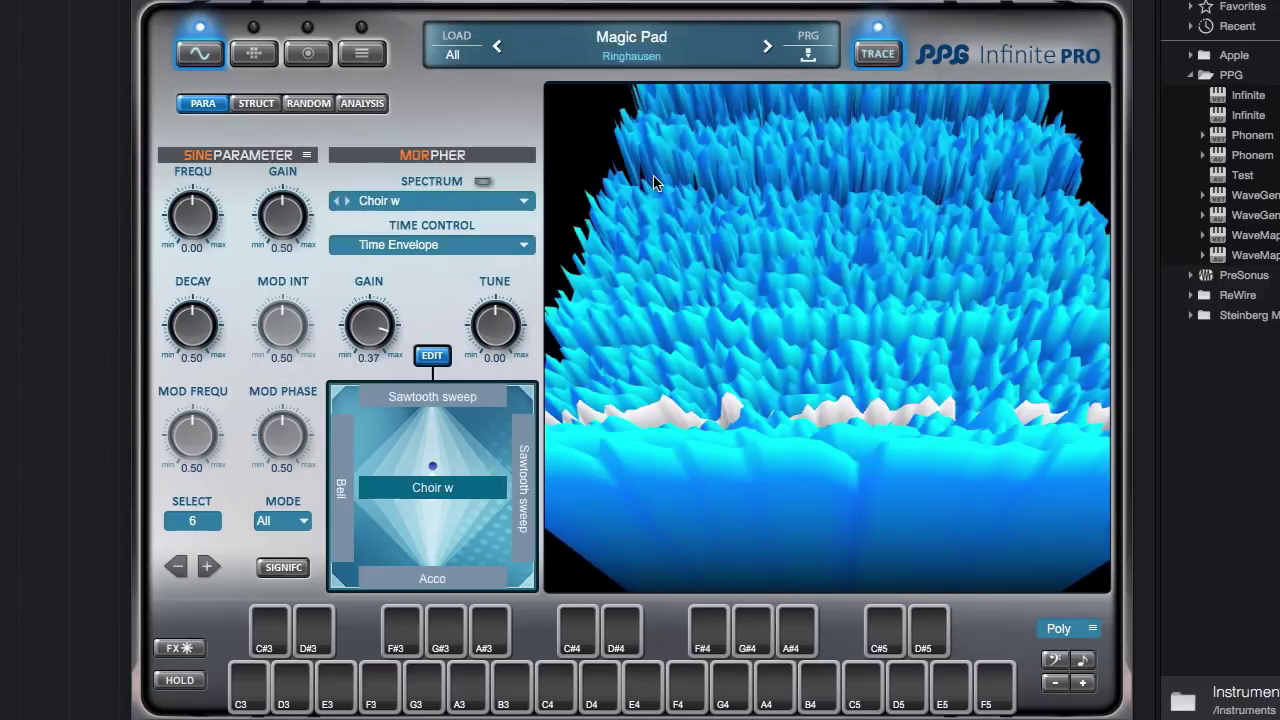
left_click(765, 47)
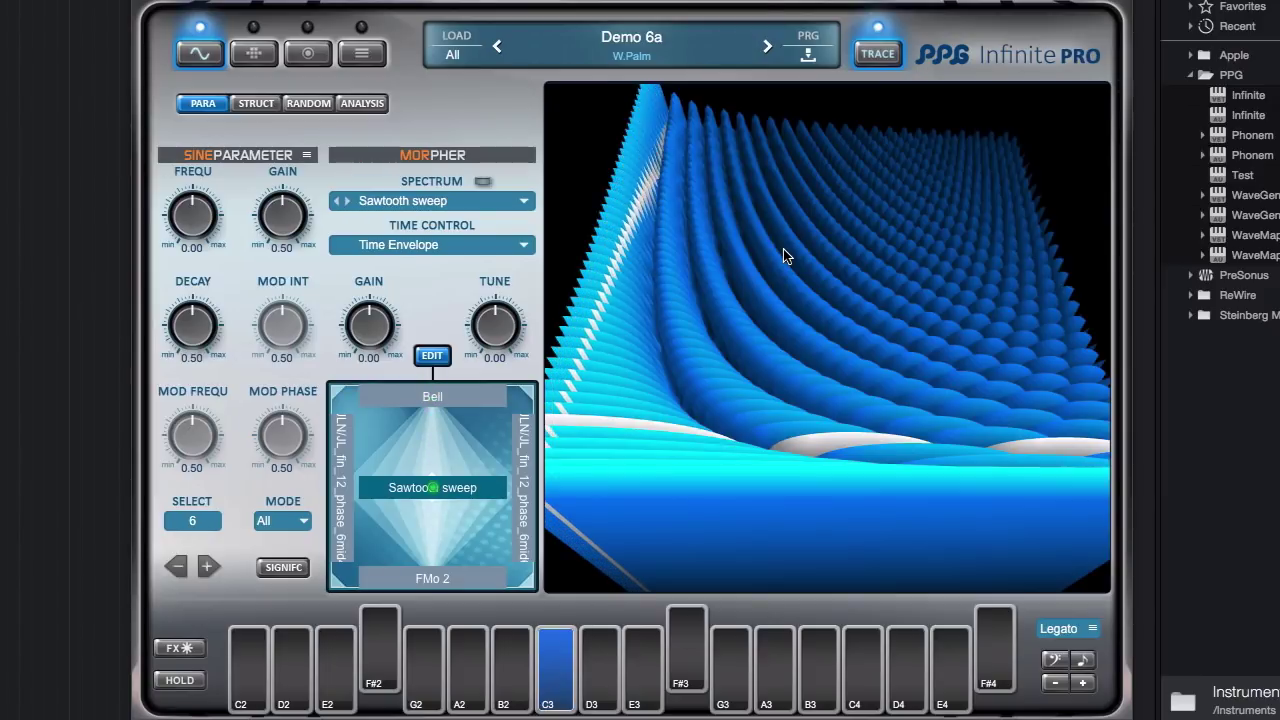
left_click(264, 56)
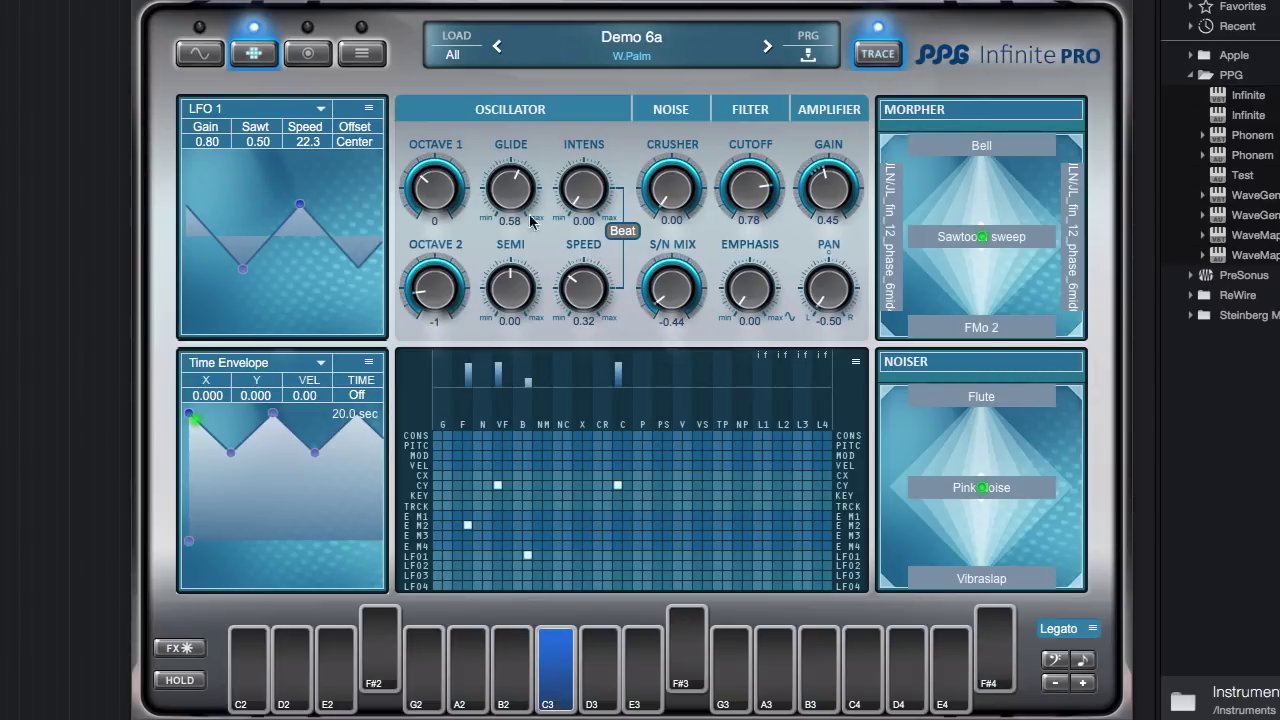
- Set LFO 1 to Speed 233.6 and Gain 0.28, then show the sine parameters
left_click(200, 54)
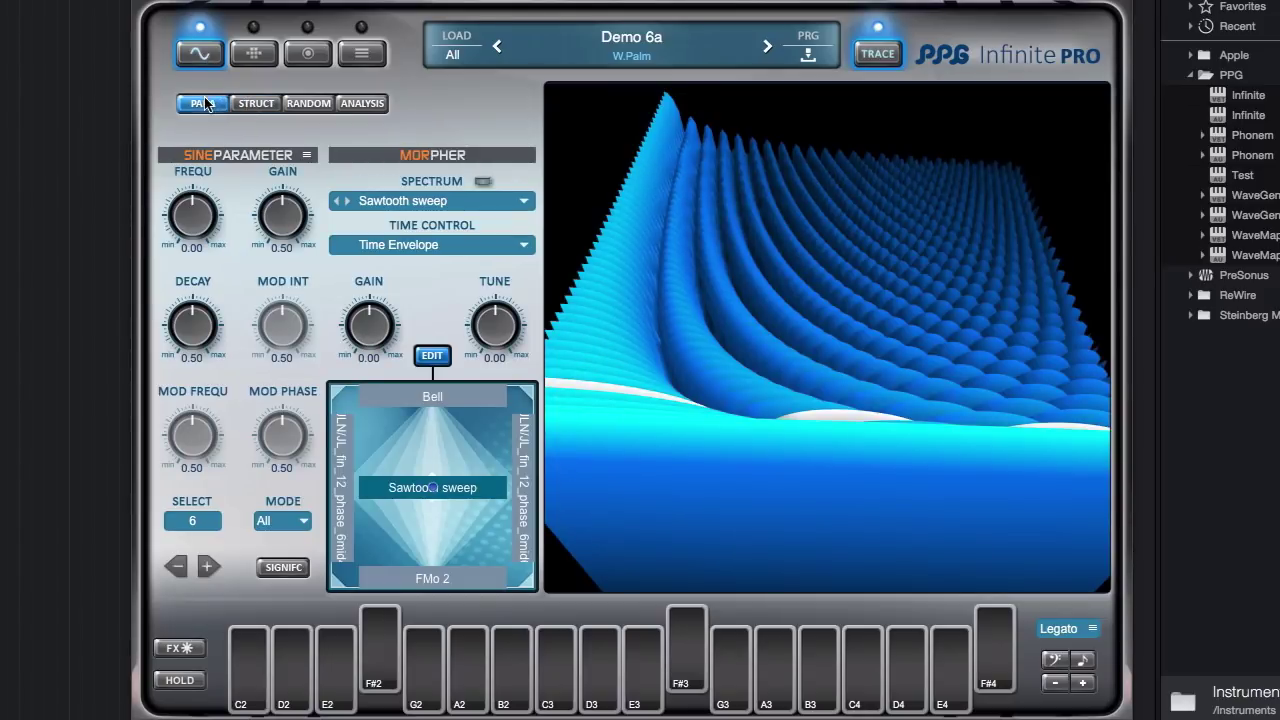
left_click(204, 103)
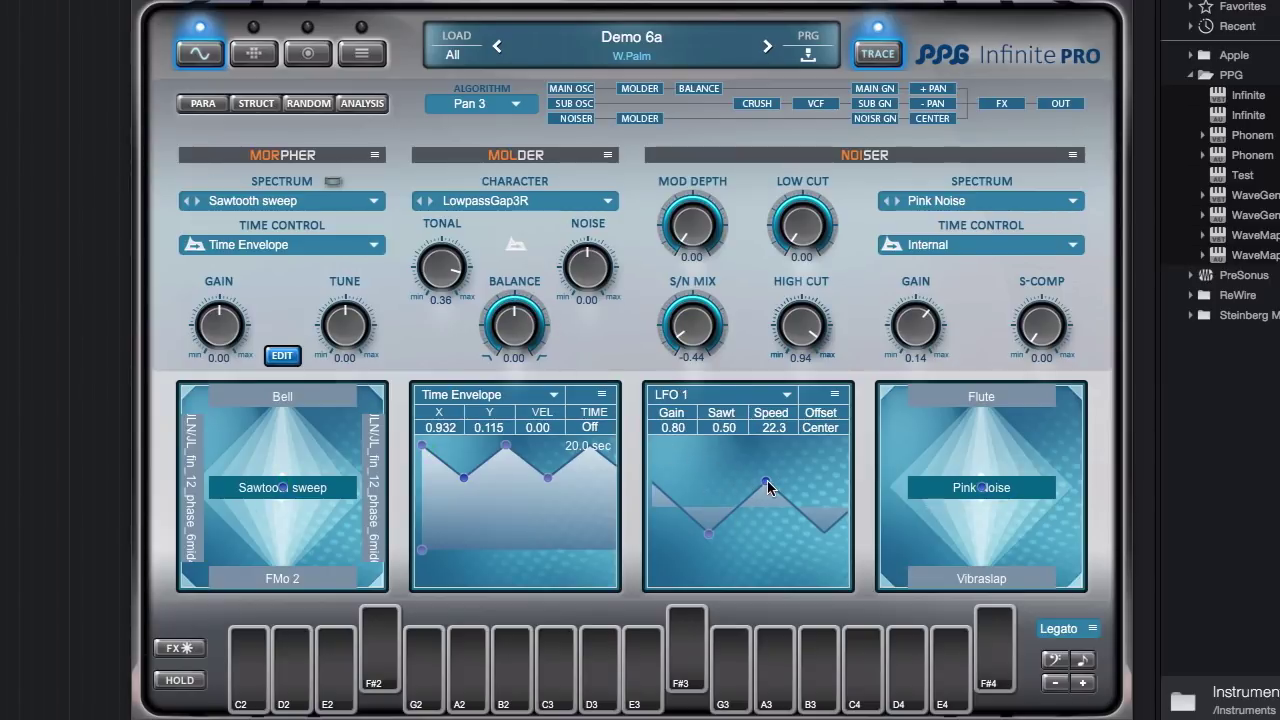
left_click_drag(766, 484, 830, 545)
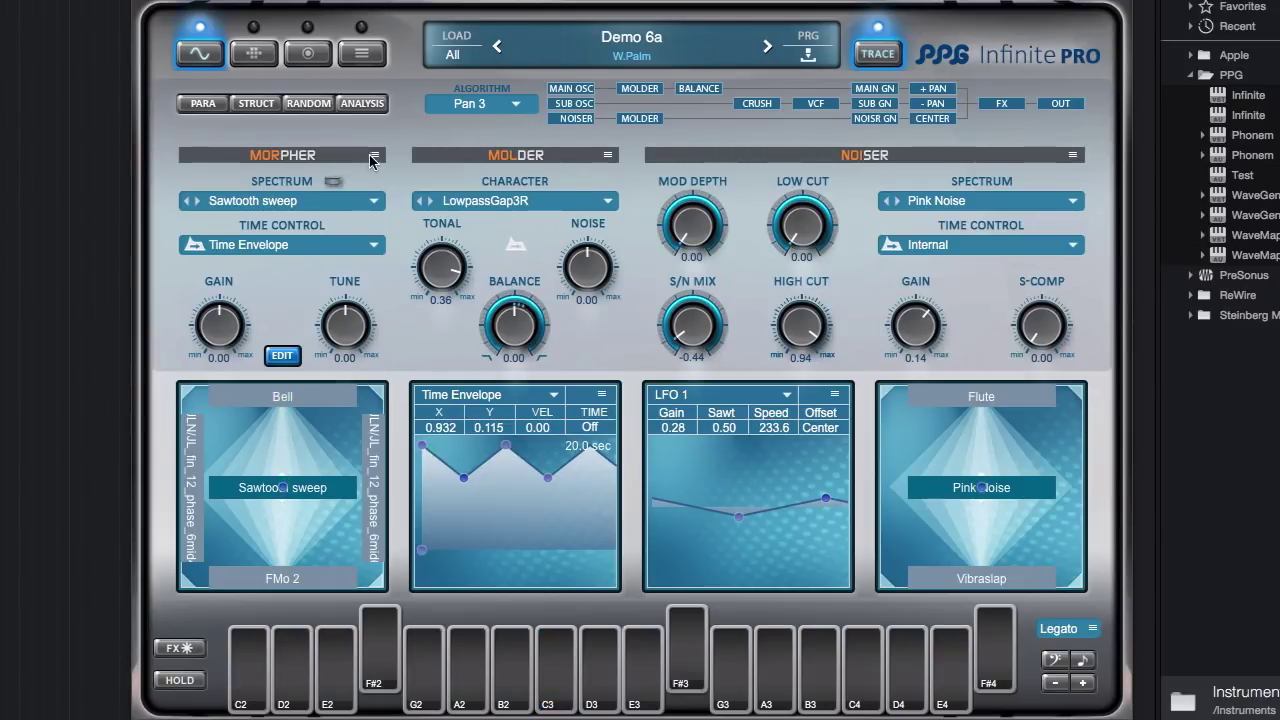
left_click(205, 106)
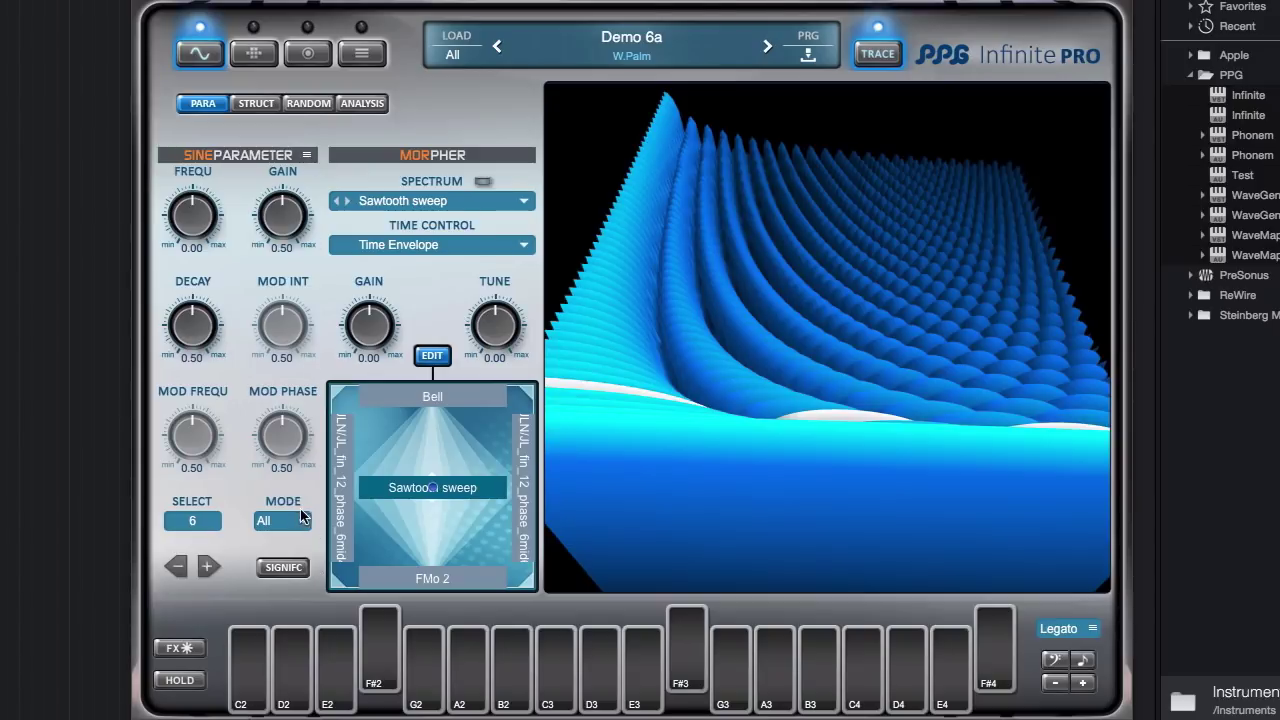
- Record a new morph from a held C3 note into user/rec_Sawtooth sweep3
left_click(308, 155)
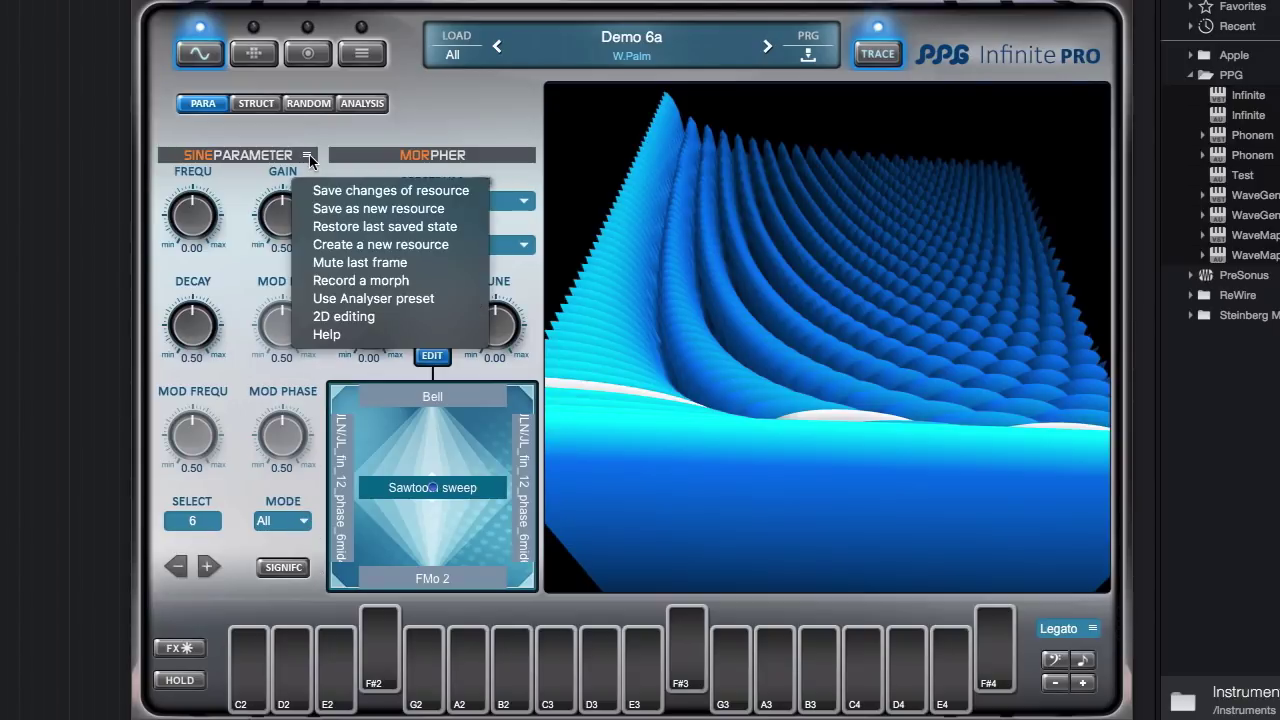
left_click(348, 281)
key("a")
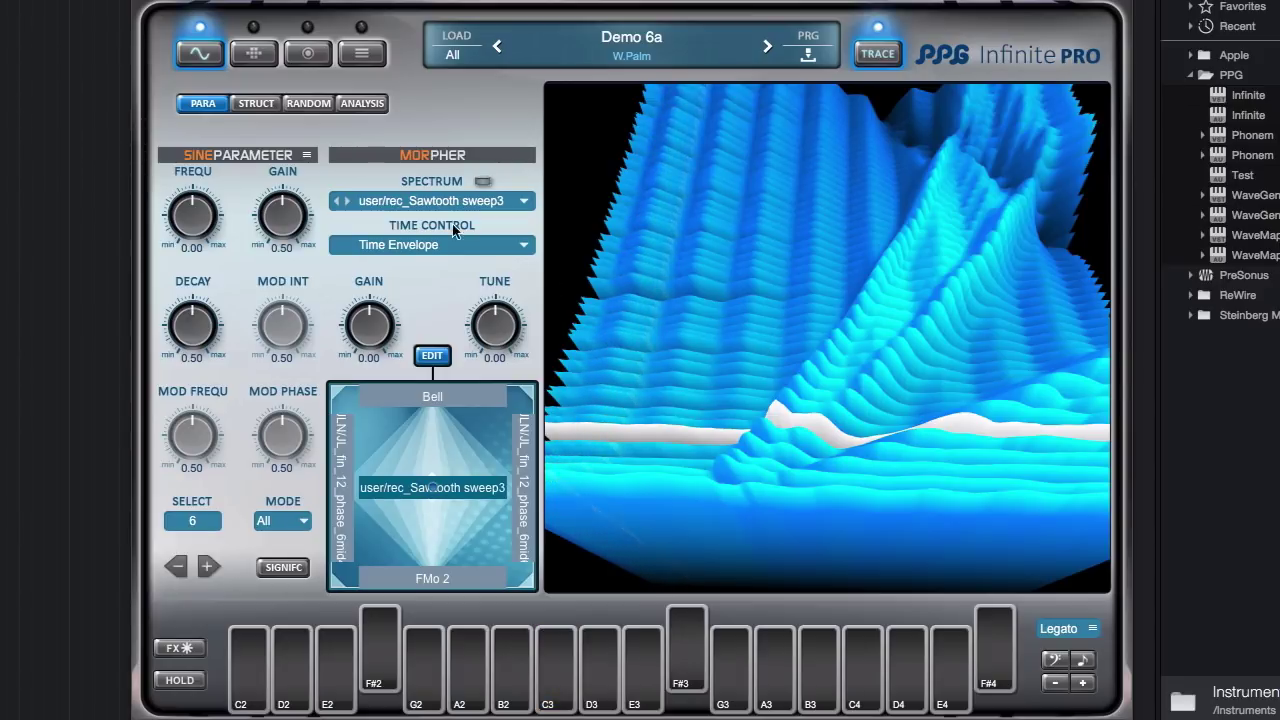
- Reshape a Time Envelope breakpoint, then rotate the recording's 3D spectrum on the sine parameters page
left_click(259, 105)
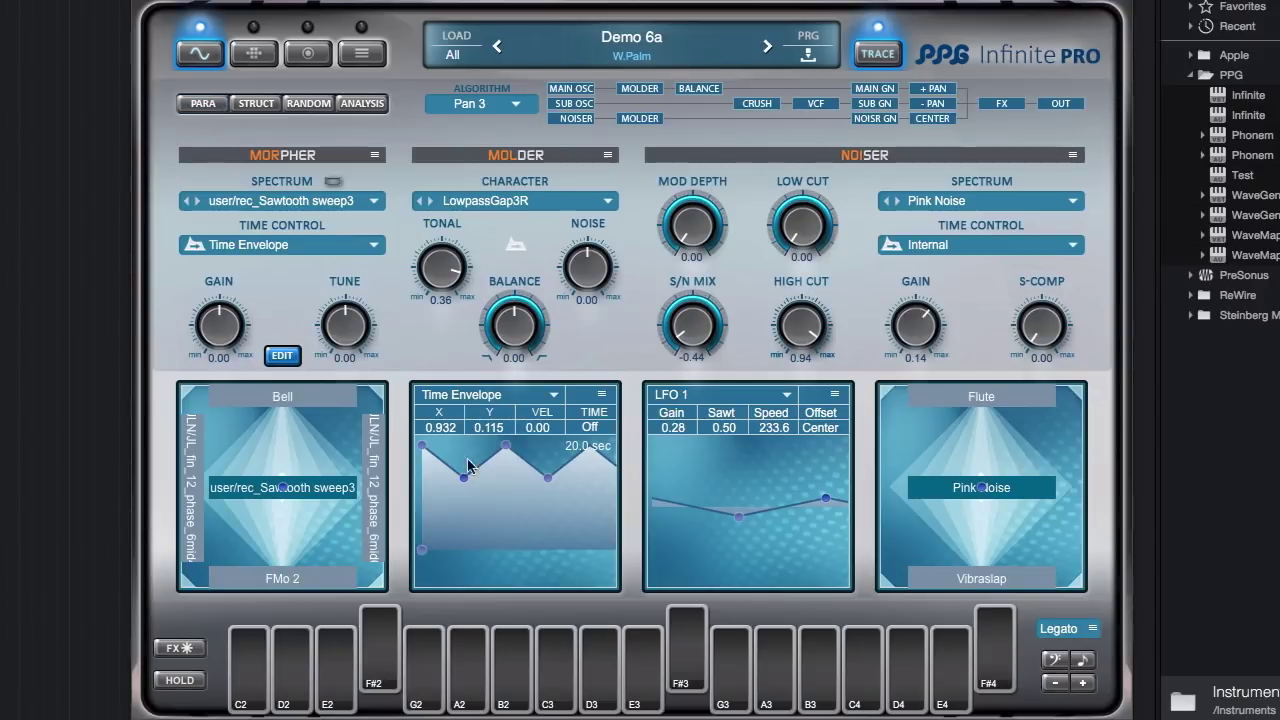
left_click_drag(462, 478, 284, 578)
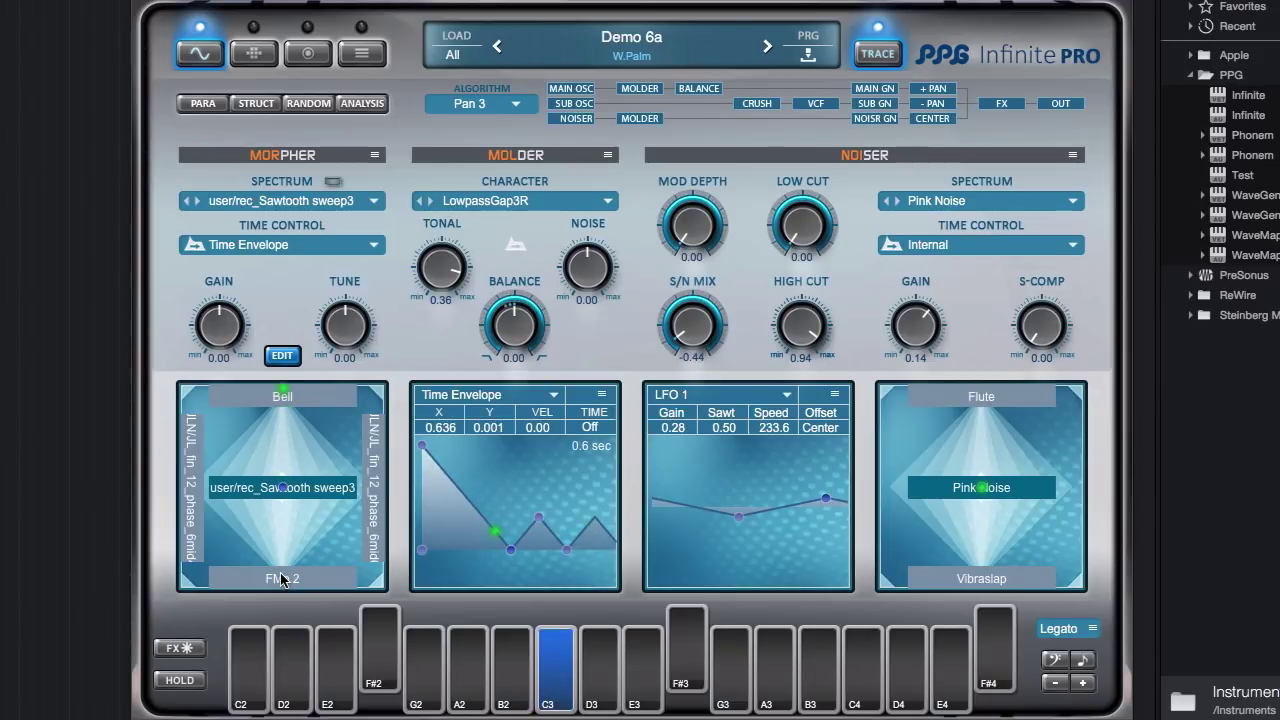
left_click(203, 104)
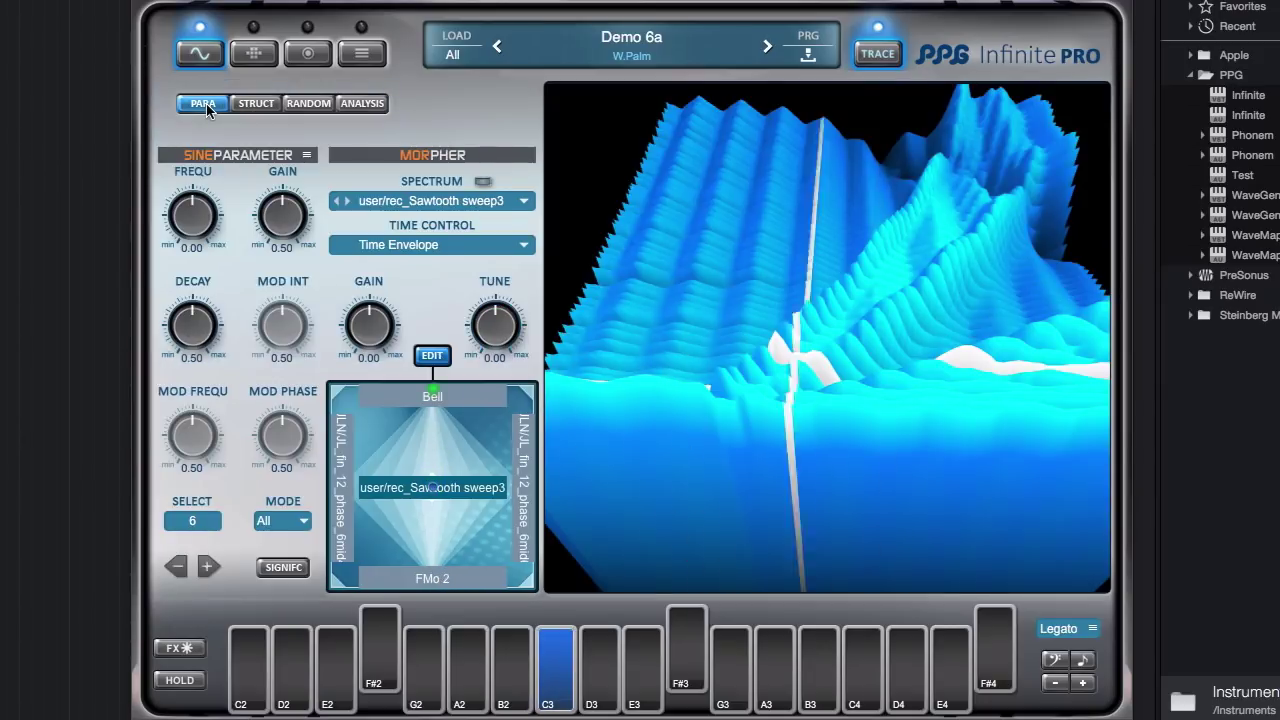
left_click_drag(653, 181, 734, 246)
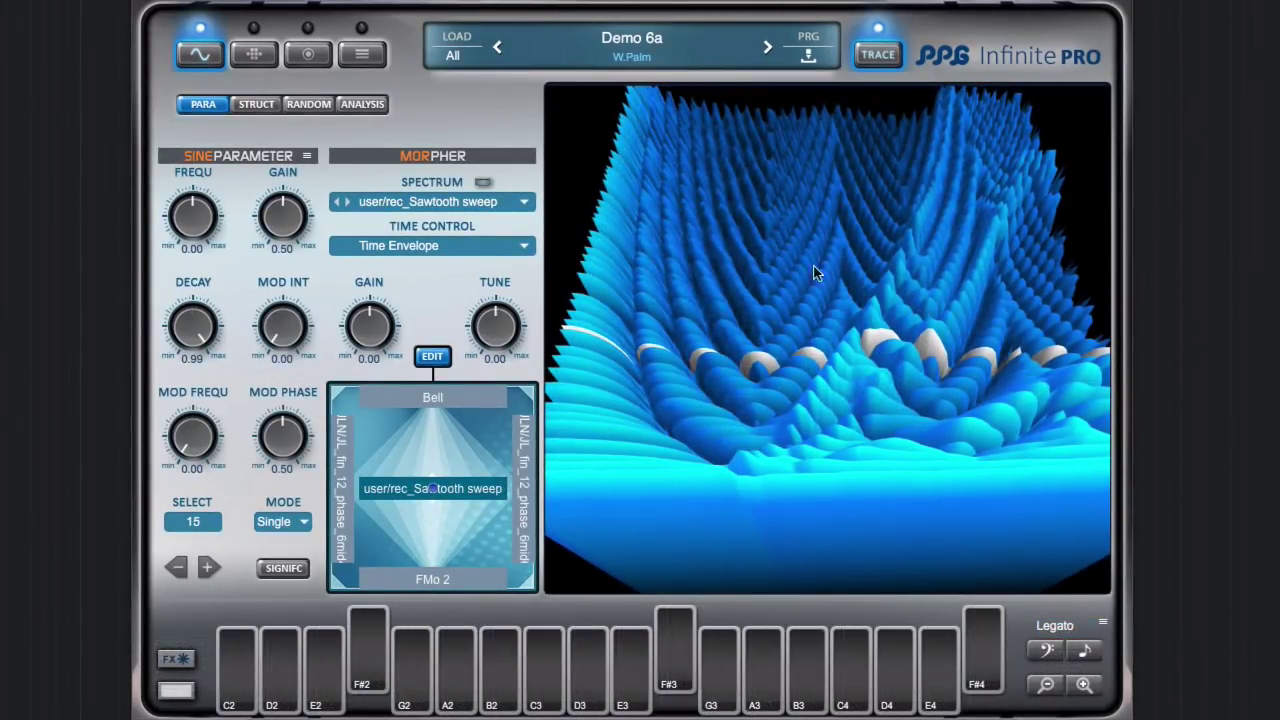
- Switch the user/rec_Sawtooth sweep sine spectrum from the 3D view to 2D editing
left_click(307, 158)
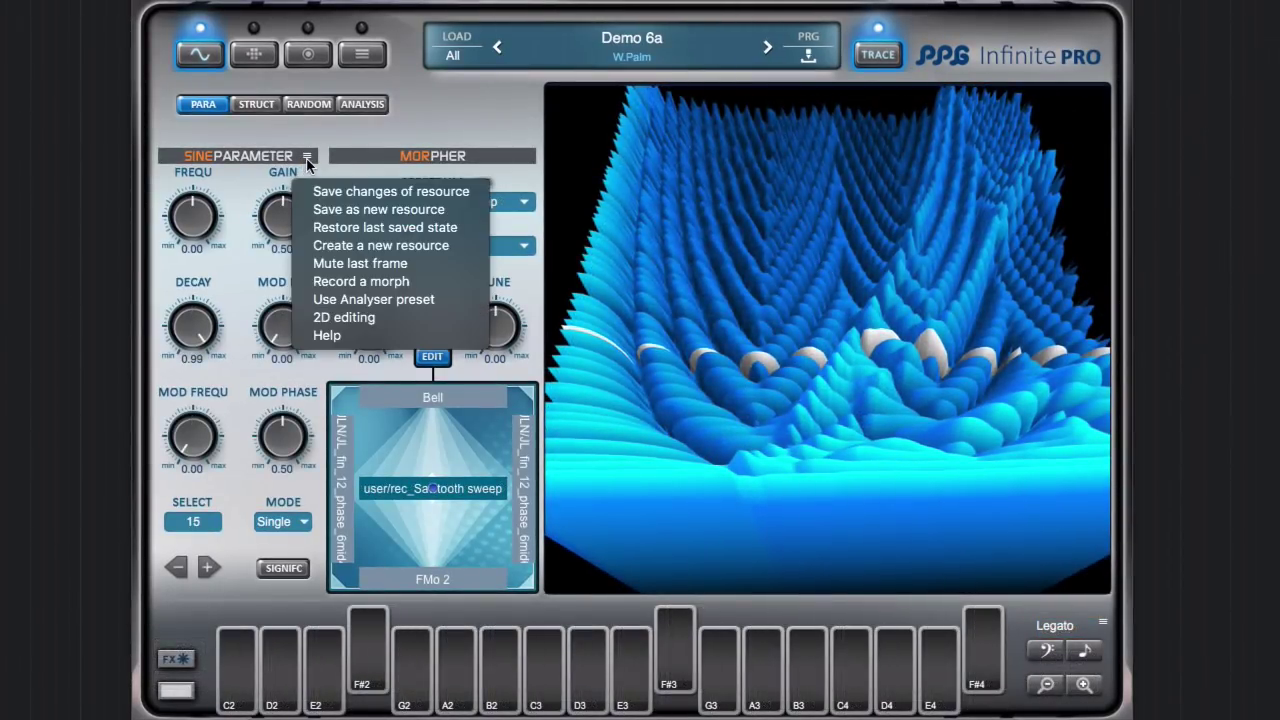
left_click(360, 320)
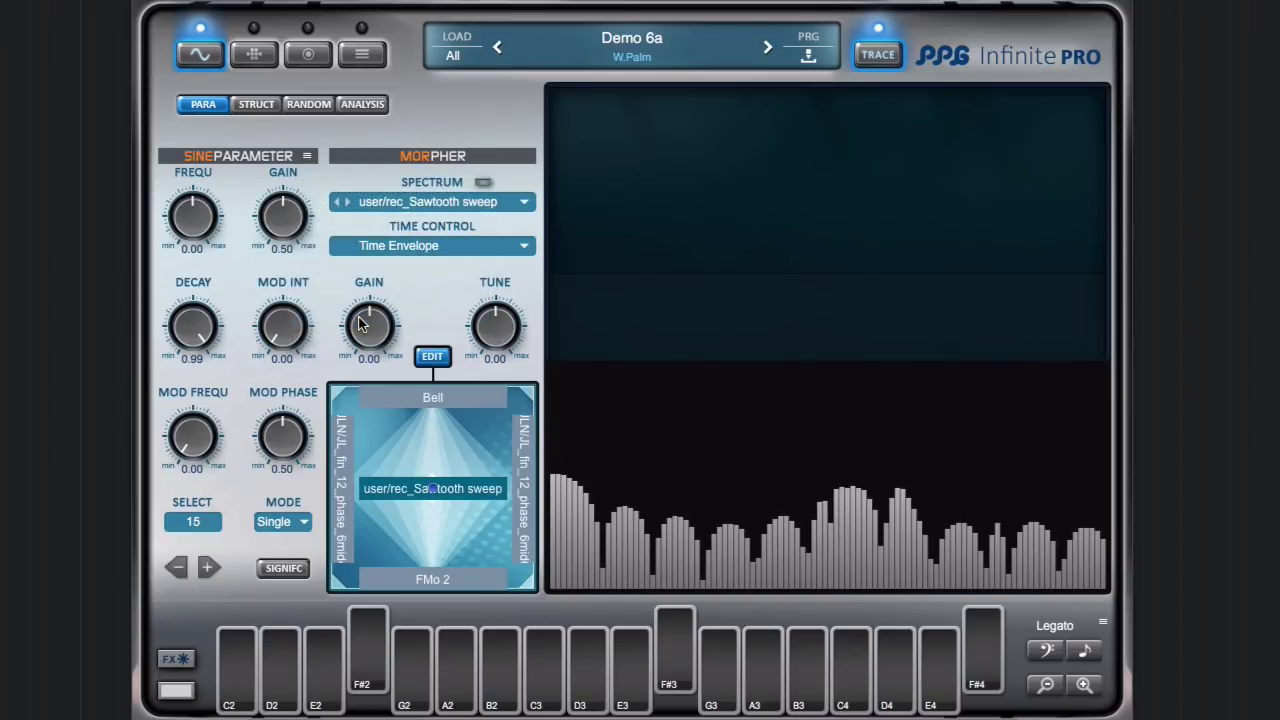
- In the 400-frame sine structure editor, select sine 19 and redraw its level as a smooth curve
left_click(260, 104)
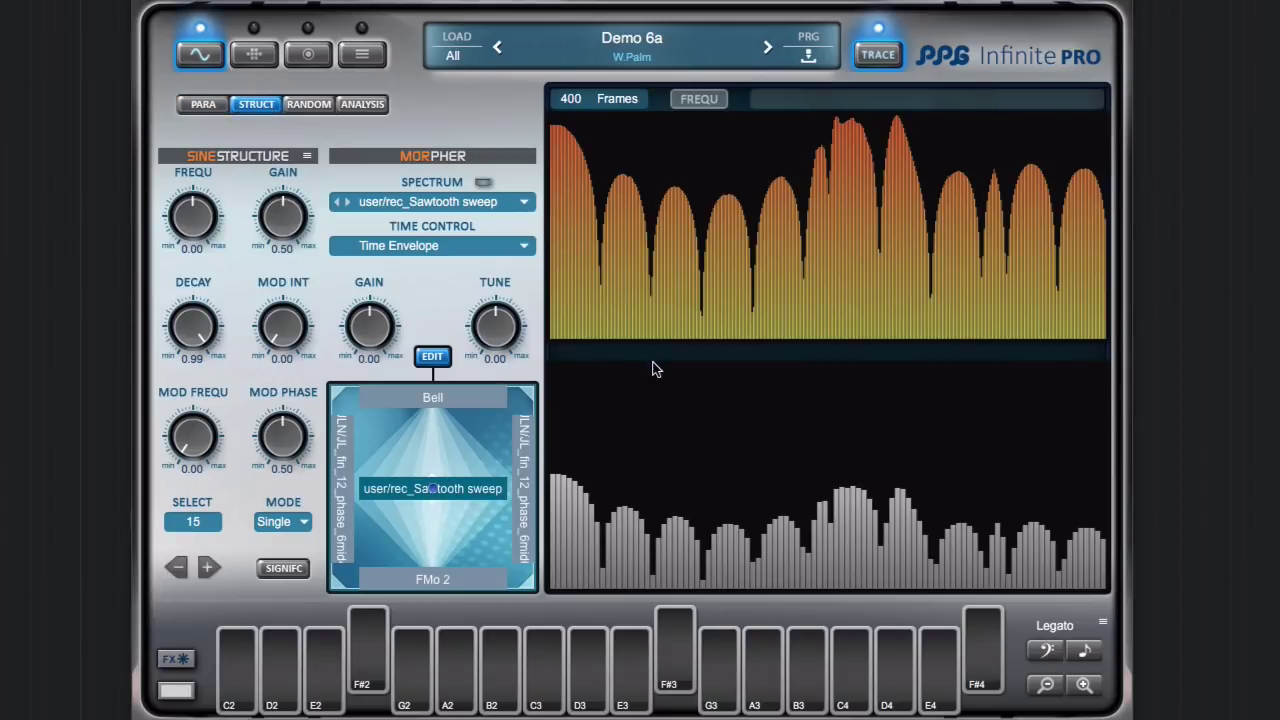
left_click_drag(211, 524, 207, 470)
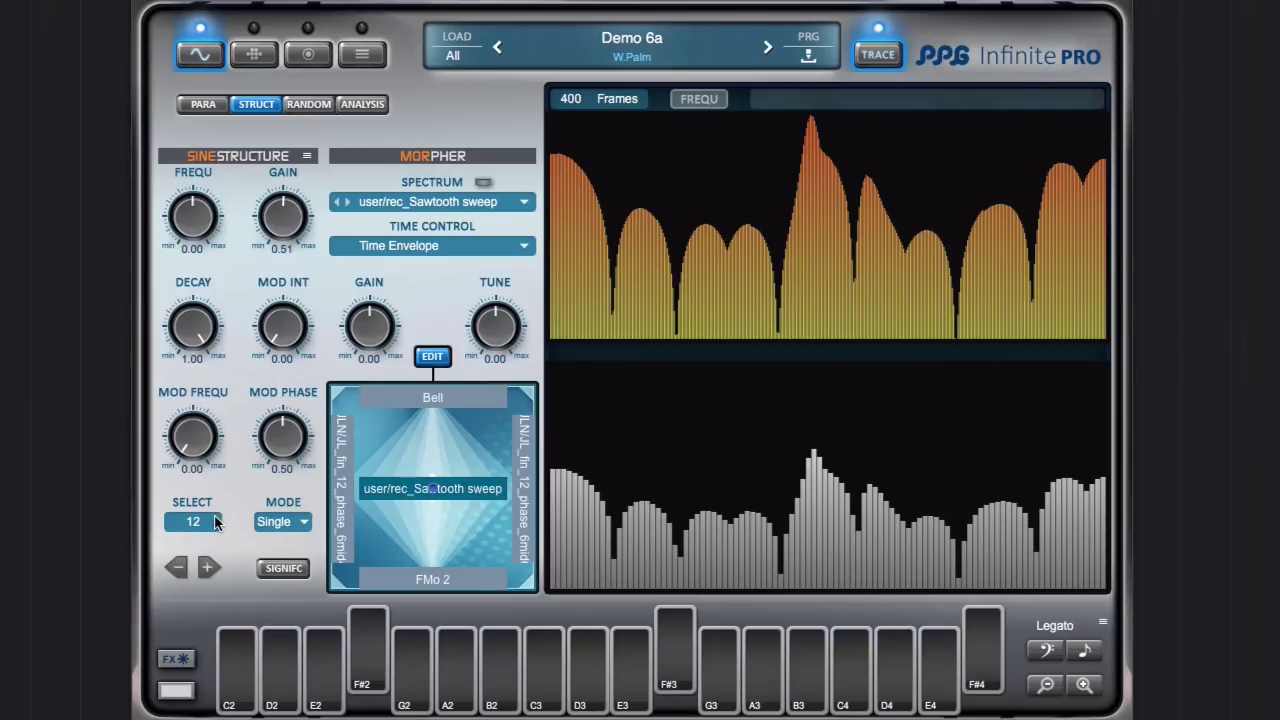
scroll(207, 517, "up", 4)
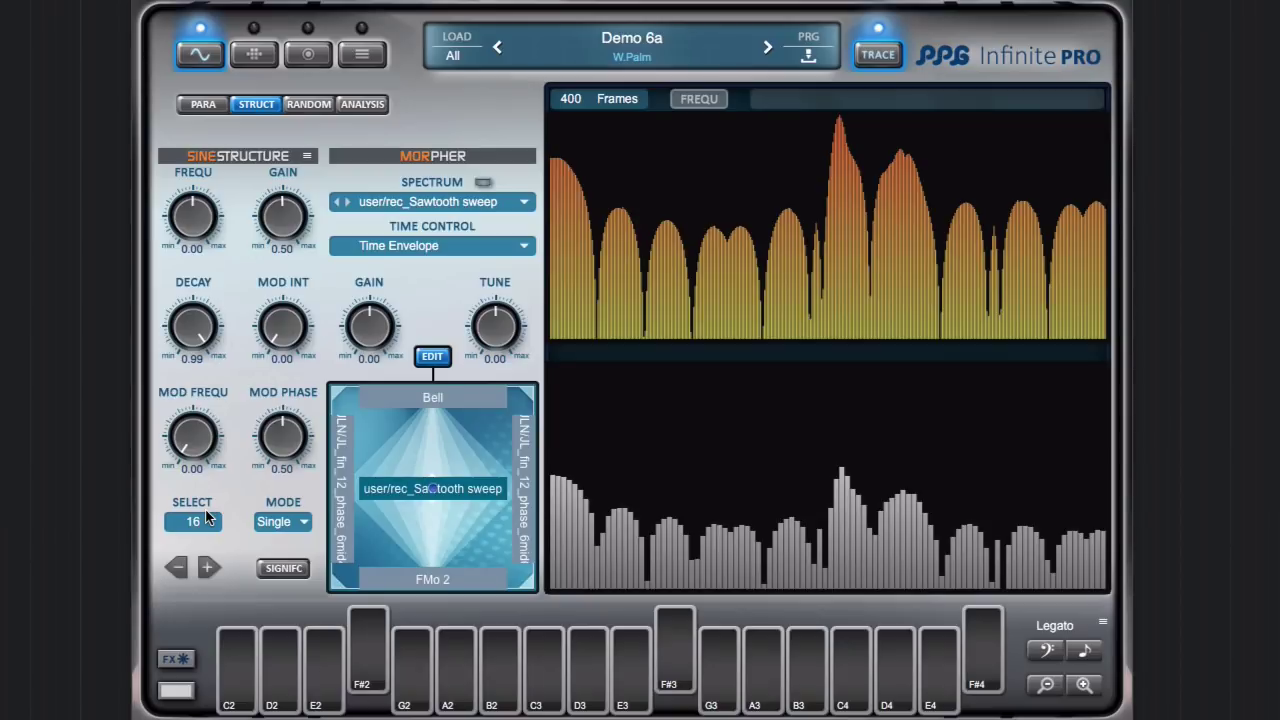
scroll(207, 517, "up", 3)
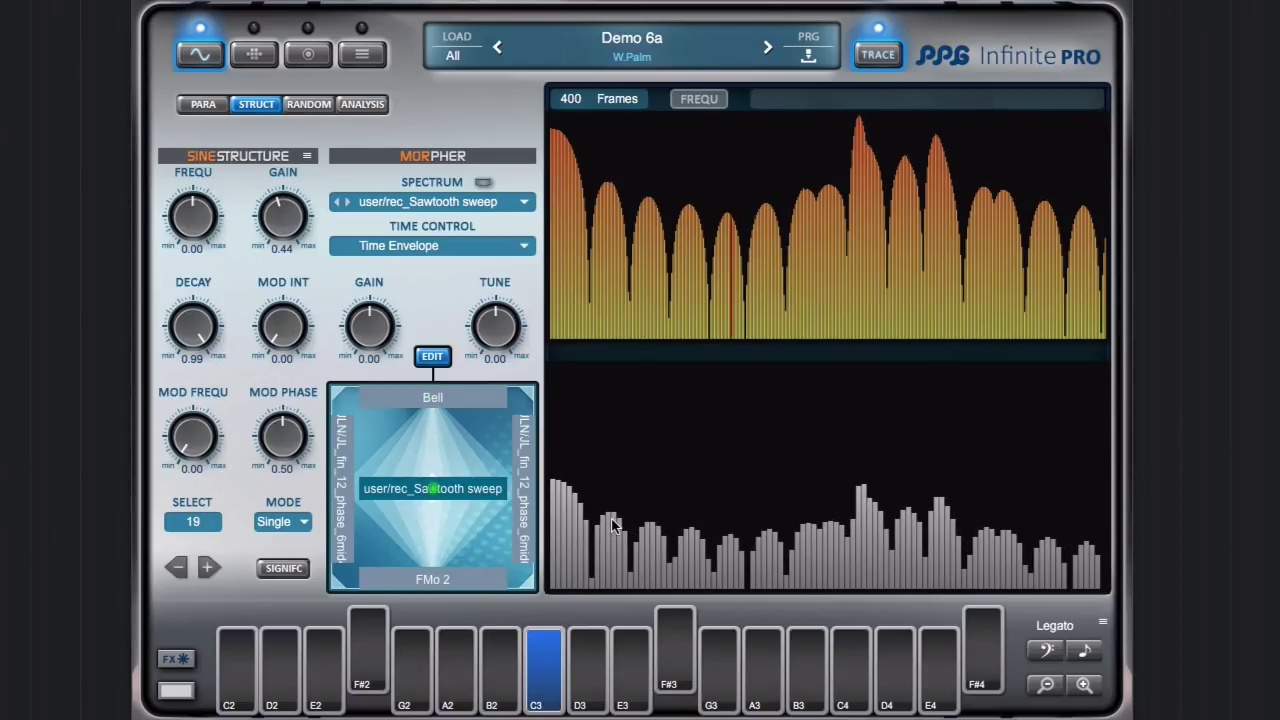
mouse_move(565, 150)
left_mouse_down()
mouse_move(628, 210)
mouse_move(724, 222)
mouse_move(778, 206)
mouse_move(870, 134)
mouse_move(1021, 233)
mouse_move(1100, 218)
left_mouse_up()
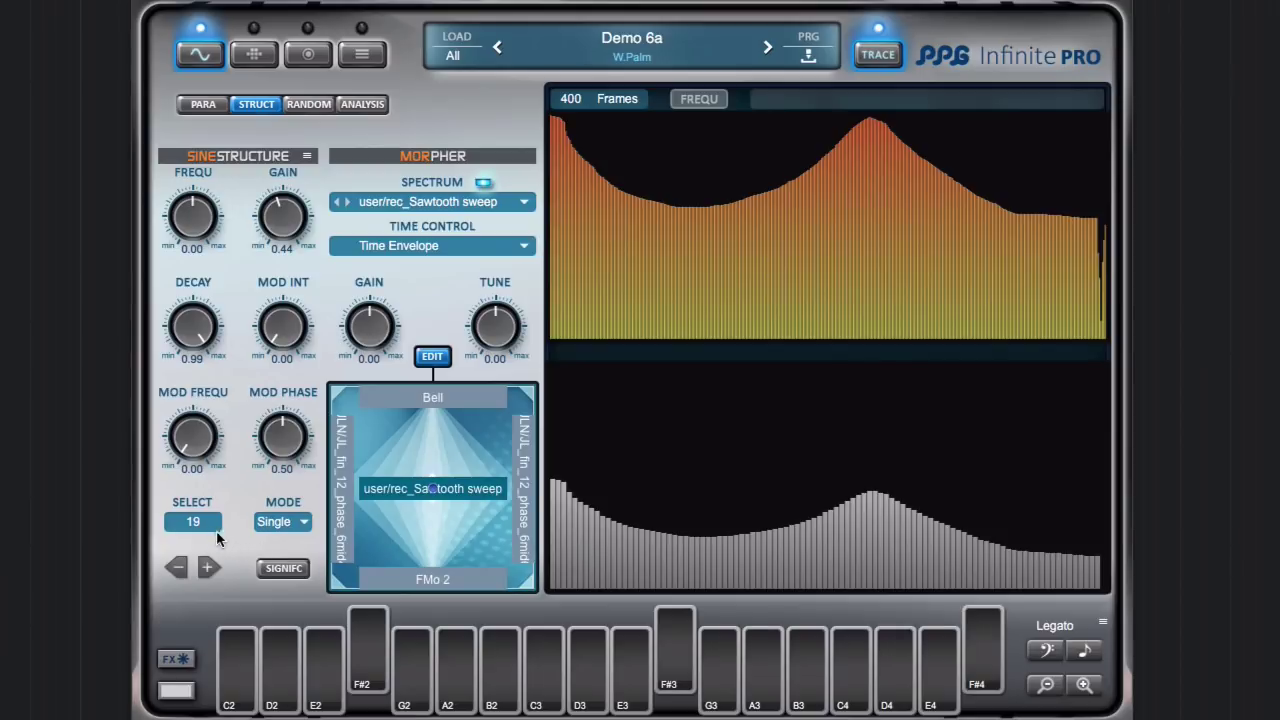
- Step through the partials to sine partial 10 and display its frequency curve across frames
left_click(209, 567)
left_click(209, 567)
left_click(209, 567)
left_click(209, 567)
left_click(176, 568)
left_click(176, 568)
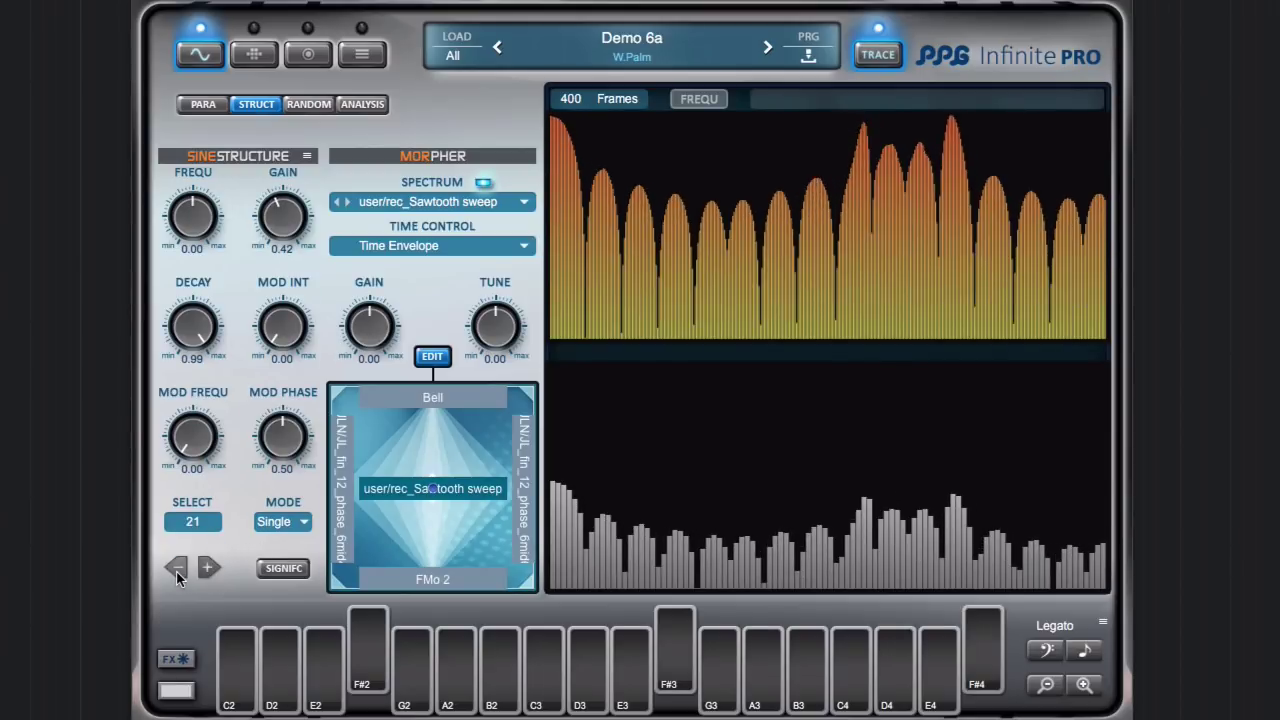
left_click(176, 568)
left_click(176, 568)
left_click(176, 568)
left_click(176, 568)
left_click(176, 568)
left_click(176, 568)
left_click(176, 568)
left_click(176, 568)
left_click(209, 567)
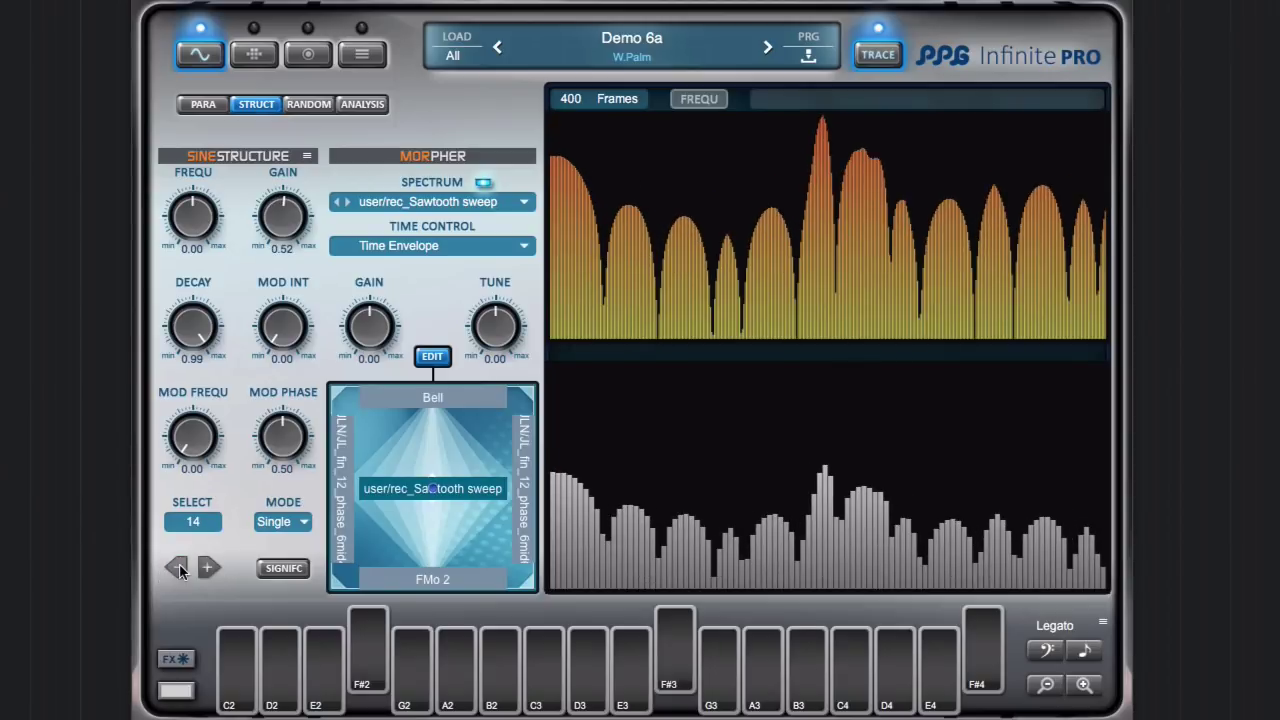
left_click(177, 568)
left_click(177, 568)
left_click(177, 568)
left_click(177, 568)
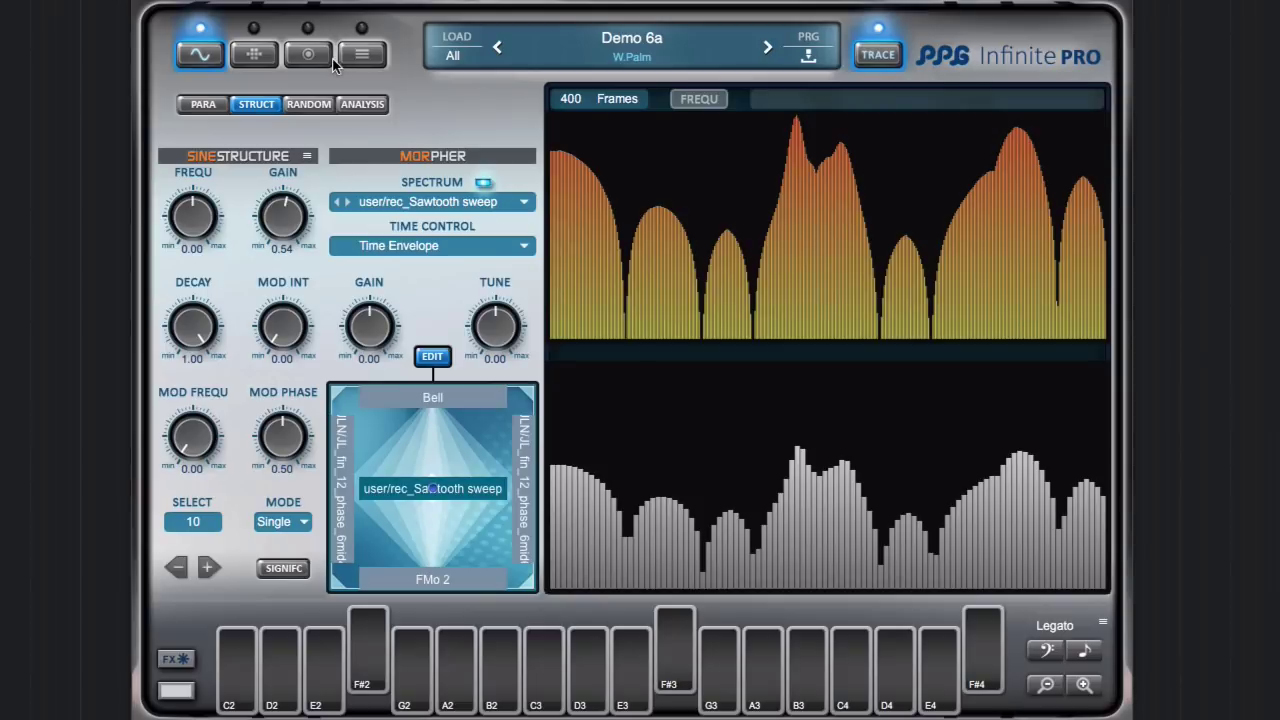
left_click(699, 99)
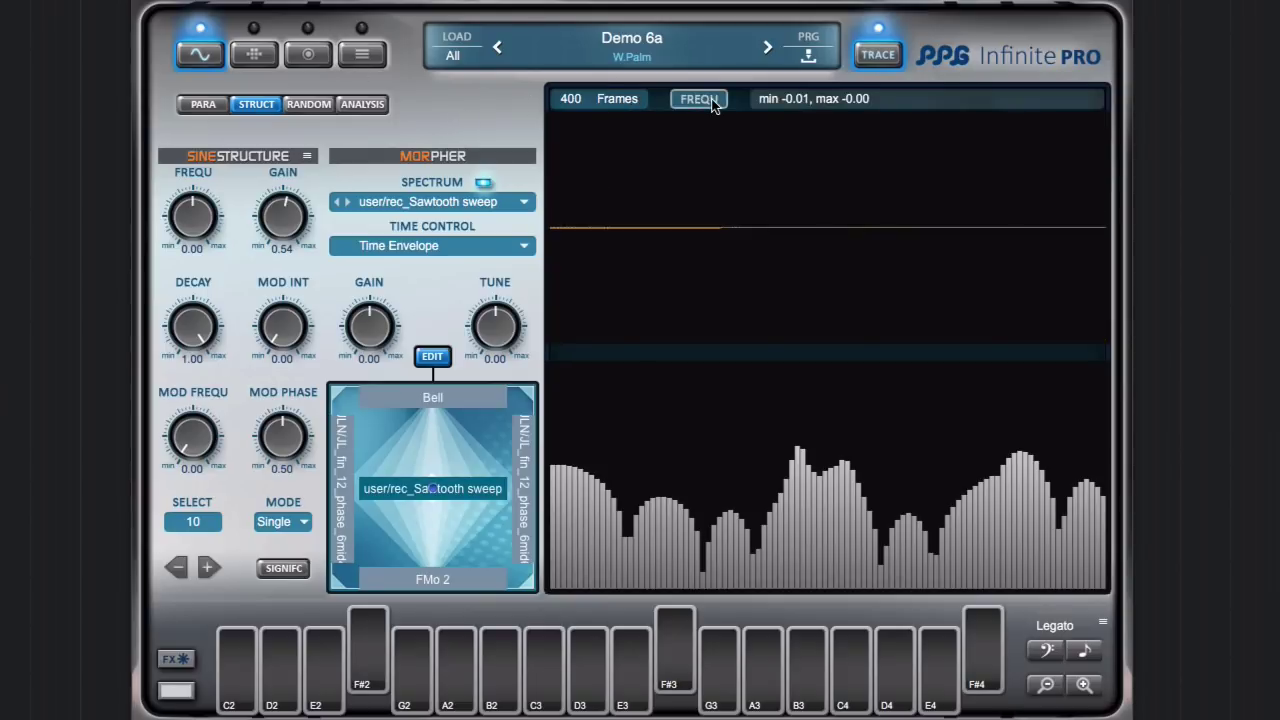
- Turn FREQU off to show partial 10's level, then reduce the Frames value from 400 to 238
left_click(712, 103)
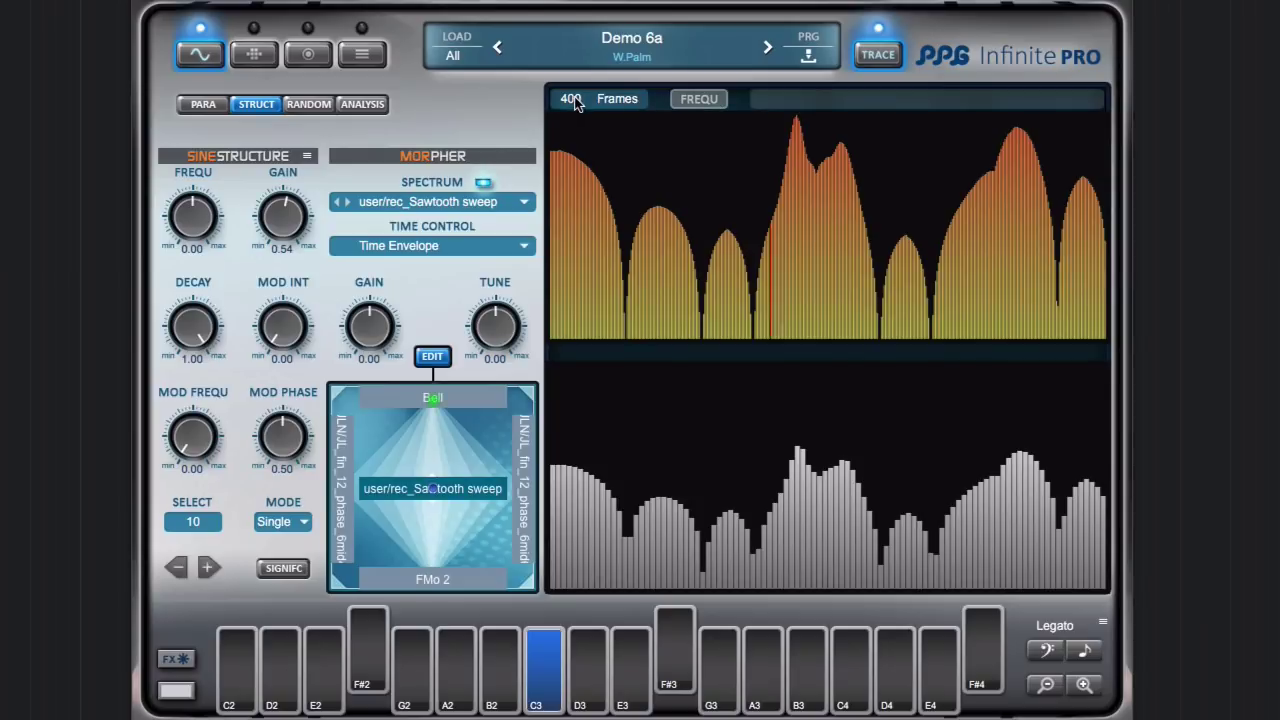
left_click(575, 104)
left_click_drag(575, 104, 575, 178)
left_click_drag(567, 102, 567, 105)
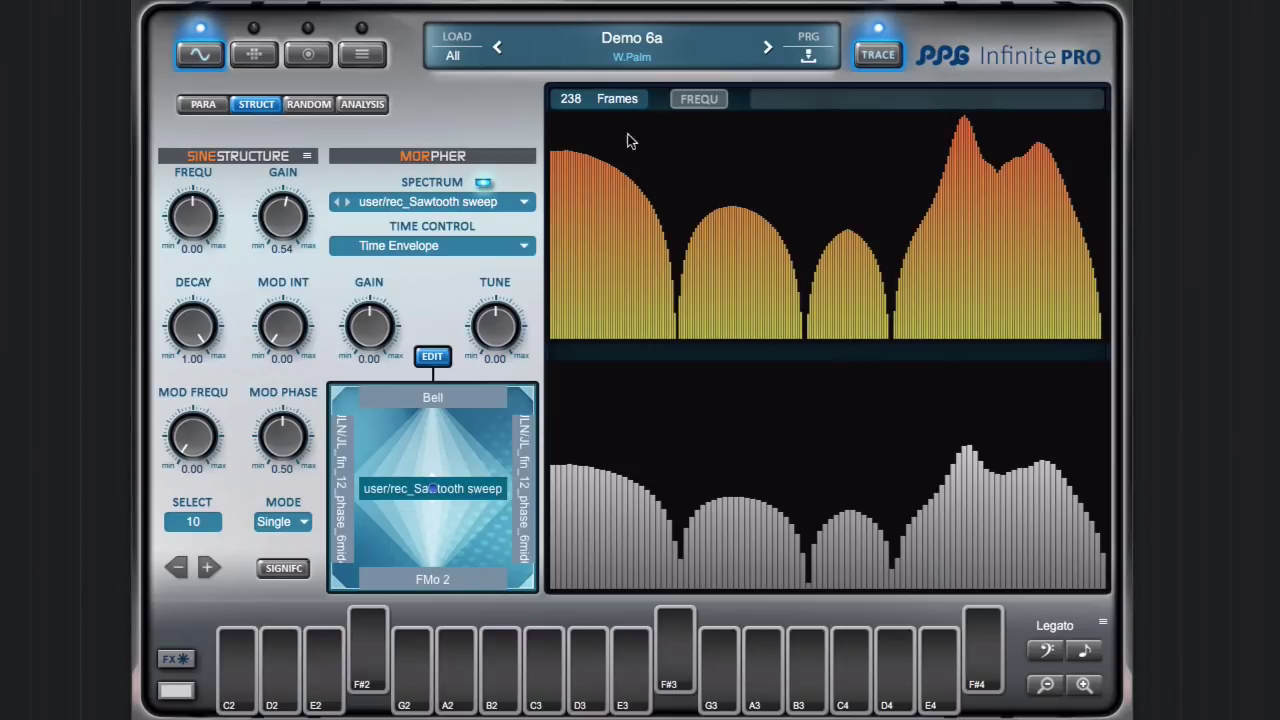
- Save the changes to the user/rec_Sawtooth sweep resource from the Sine Structure menu
left_click(308, 157)
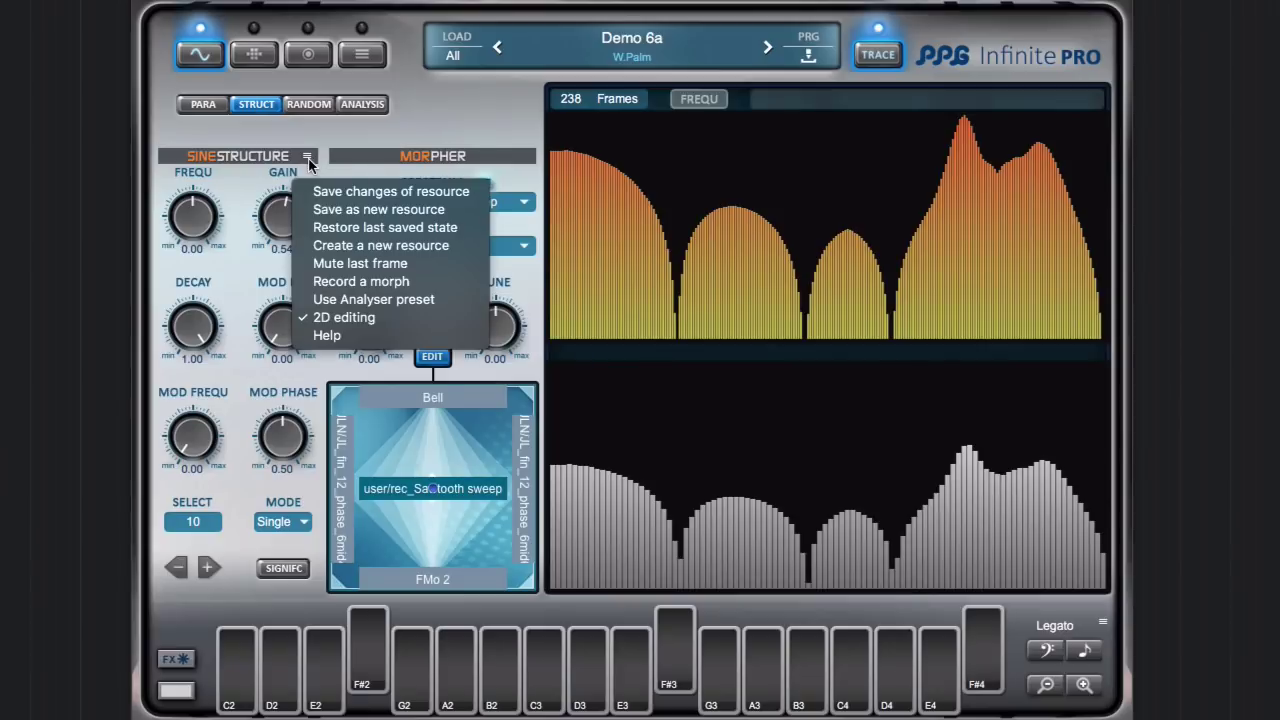
left_click(367, 192)
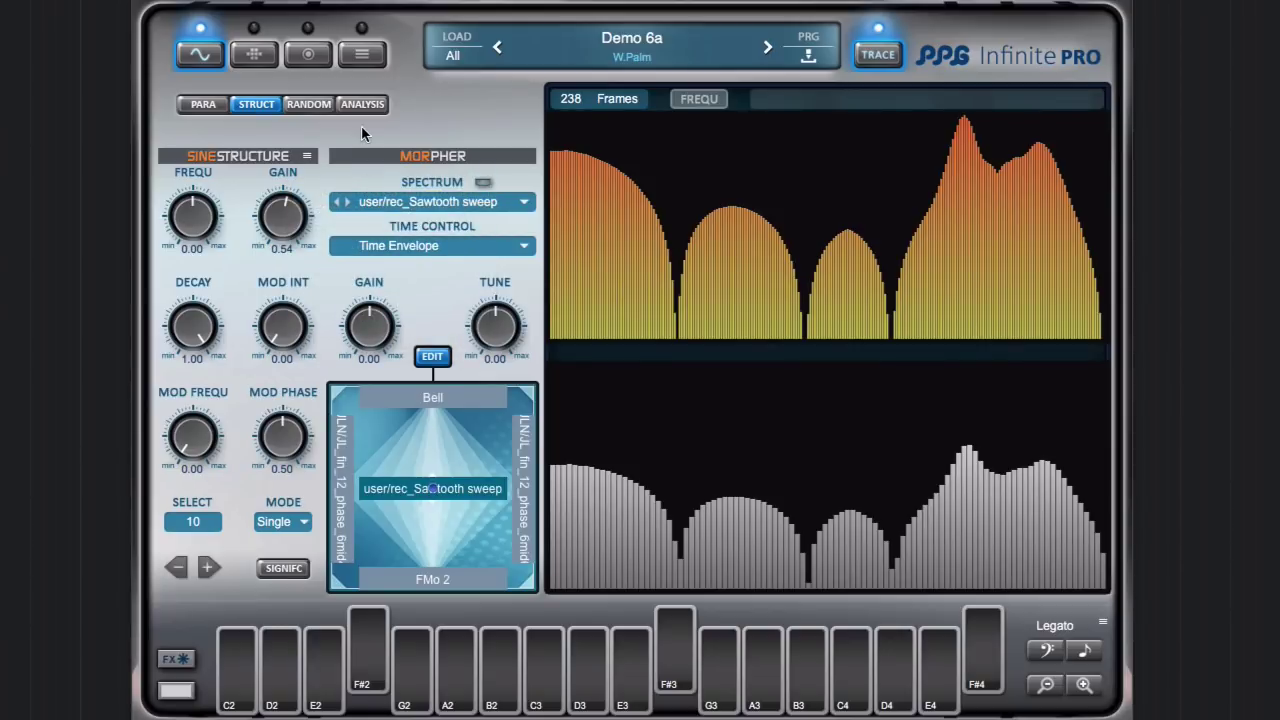